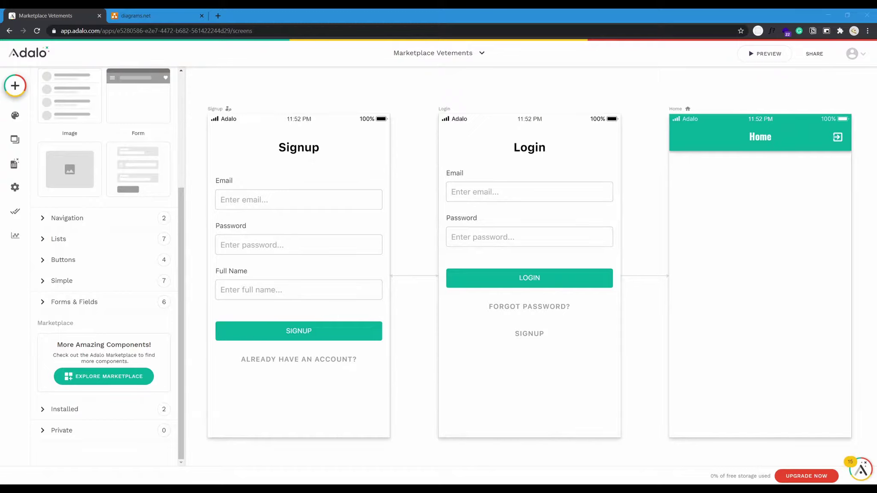
Inspect the Signup screen and Login form, then pan the canvas to centre the empty Home screen.
{"action": "left_click", "coordinate": [358, 169]}
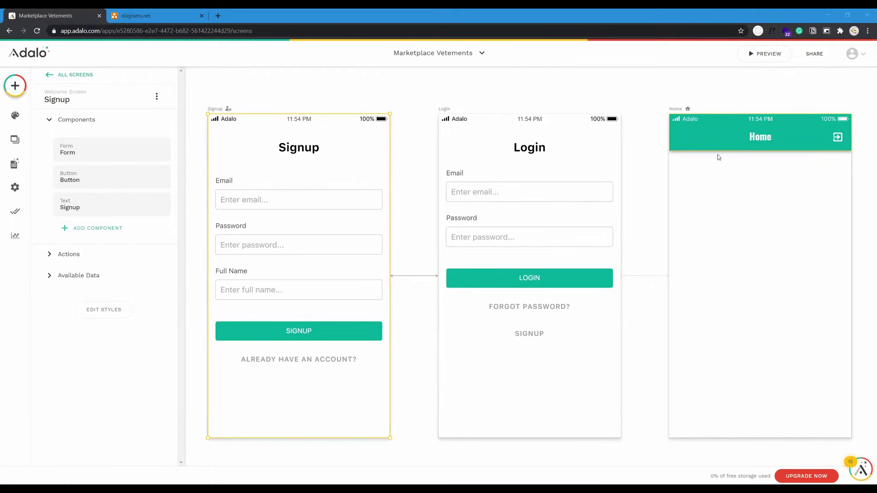
{"action": "left_click", "coordinate": [550, 214]}
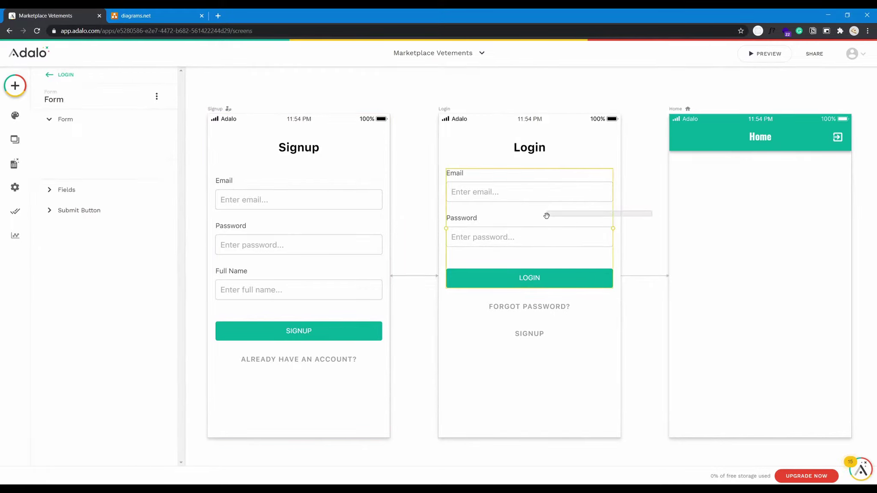
{"action": "left_click", "coordinate": [638, 196]}
{"action": "left_click_drag", "start_coordinate": [621, 195], "coordinate": [304, 201]}
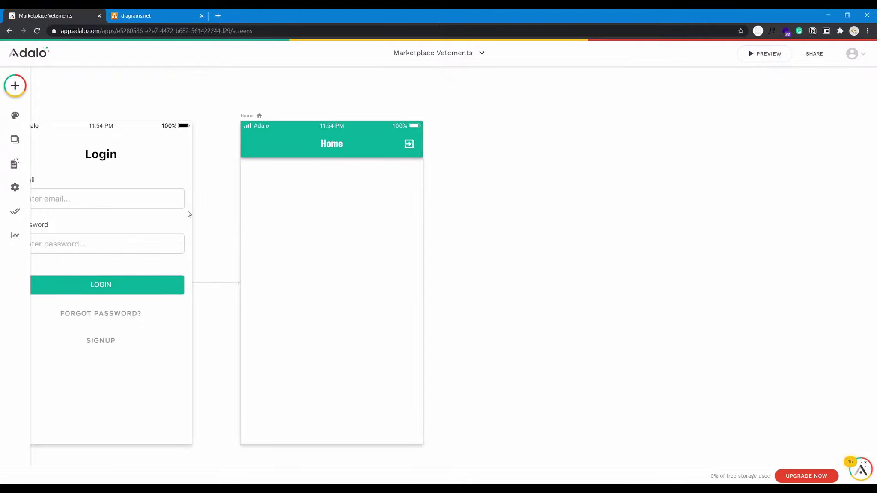
Open the component library and expand the Buttons category.
{"action": "left_click", "coordinate": [16, 87]}
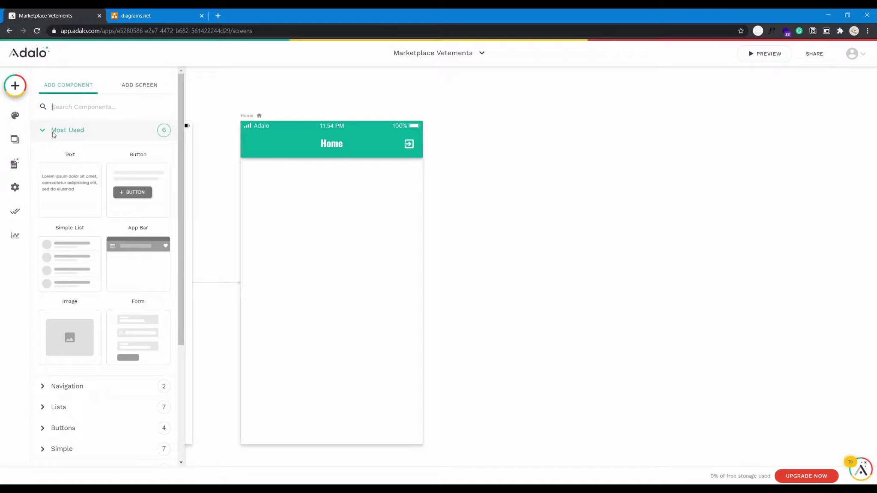
{"action": "scroll", "coordinate": [111, 274], "scroll_direction": "down", "scroll_amount": 1}
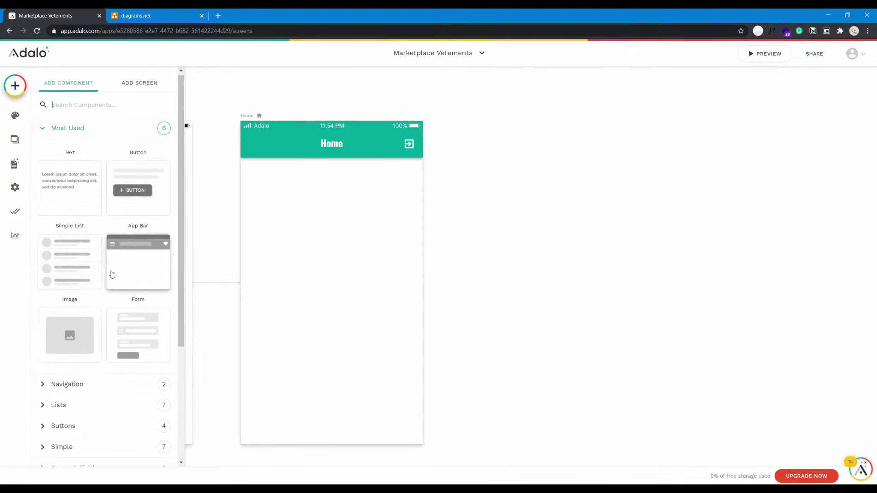
{"action": "scroll", "coordinate": [113, 273], "scroll_direction": "down", "scroll_amount": 3}
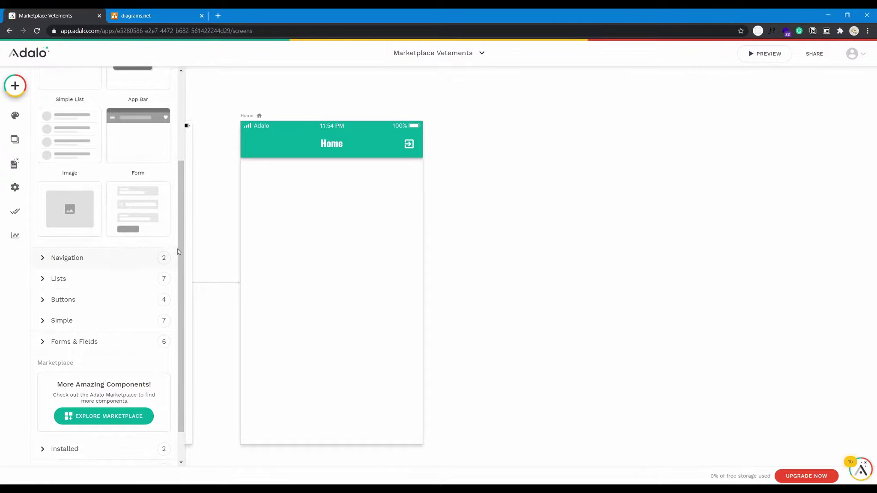
{"action": "left_click", "coordinate": [120, 300]}
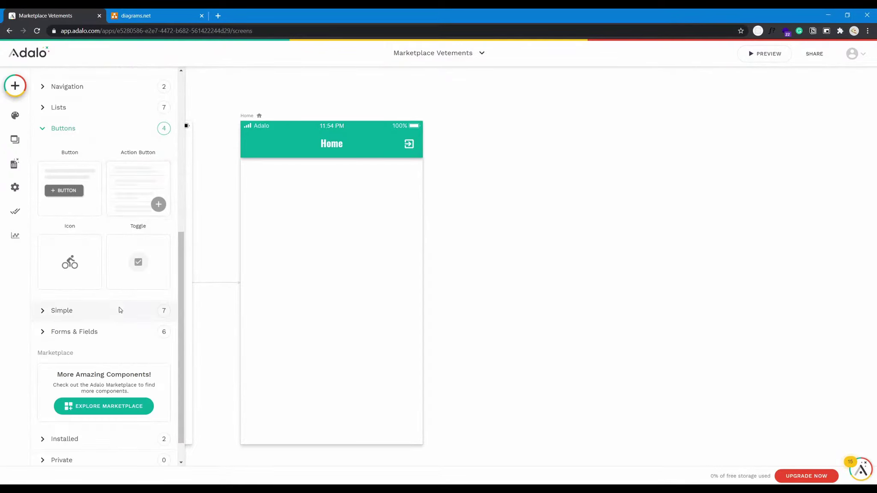
{"action": "scroll", "coordinate": [120, 307], "scroll_direction": "up", "scroll_amount": 2}
{"action": "scroll", "coordinate": [108, 293], "scroll_direction": "down", "scroll_amount": 1}
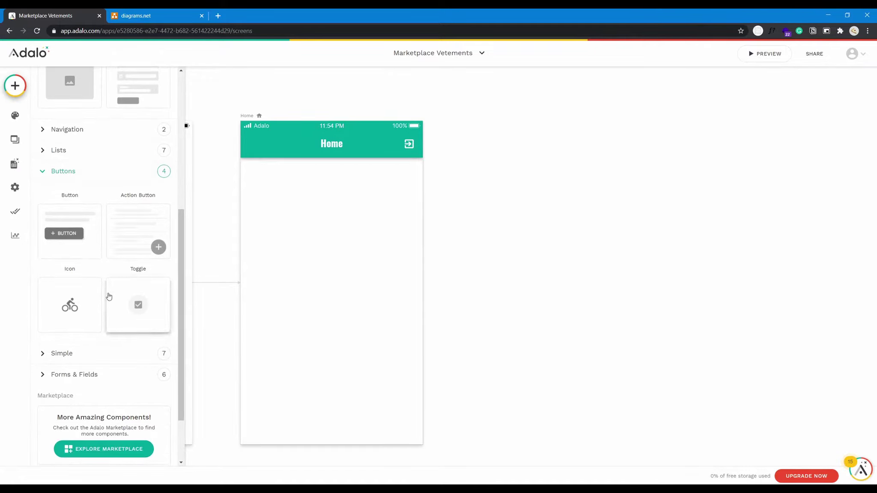
Expand the Simple category and scroll through its components.
{"action": "left_click", "coordinate": [104, 363]}
{"action": "scroll", "coordinate": [105, 353], "scroll_direction": "down", "scroll_amount": 5}
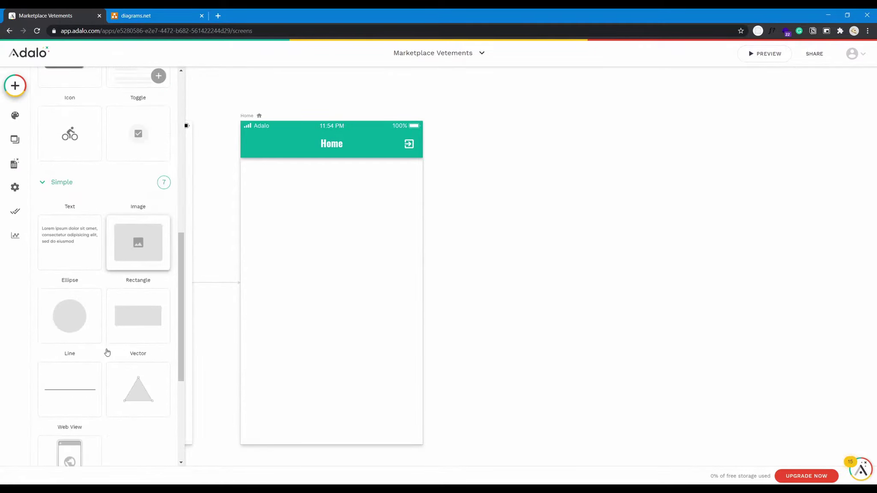
{"action": "scroll", "coordinate": [152, 340], "scroll_direction": "down", "scroll_amount": 4}
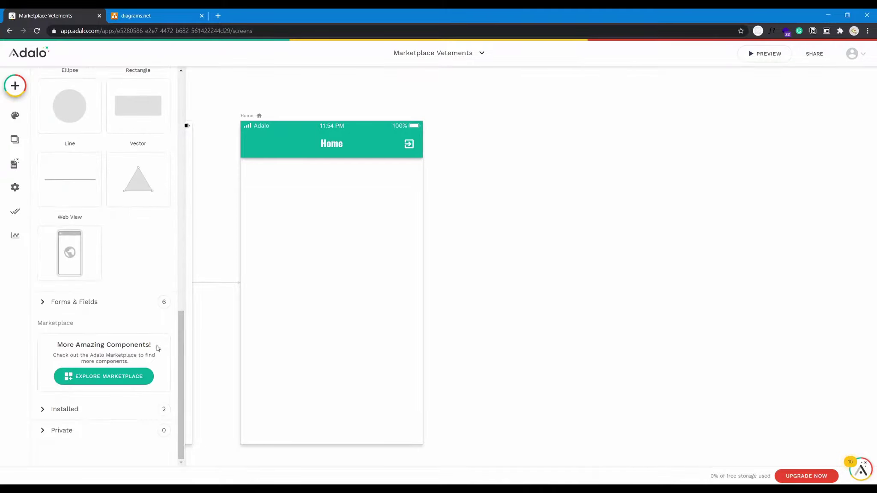
{"action": "scroll", "coordinate": [147, 342], "scroll_direction": "up", "scroll_amount": 9}
{"action": "scroll", "coordinate": [147, 352], "scroll_direction": "up", "scroll_amount": 6}
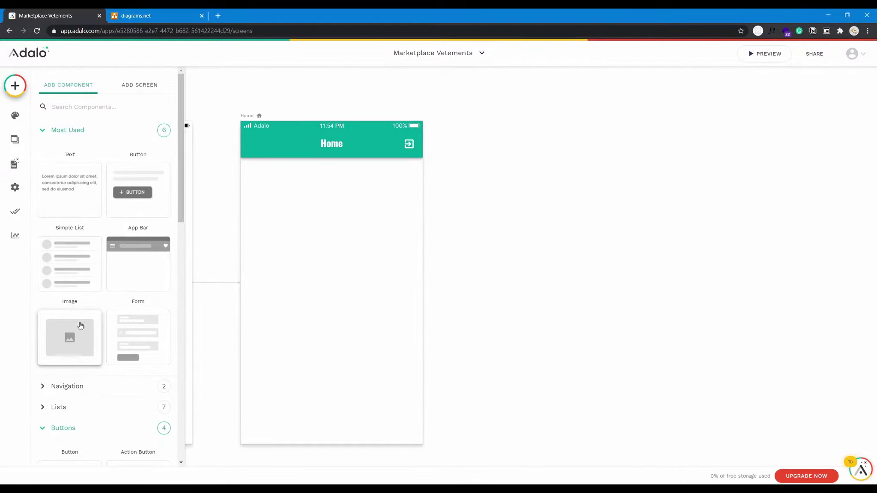
{"action": "scroll", "coordinate": [120, 309], "scroll_direction": "down", "scroll_amount": 4}
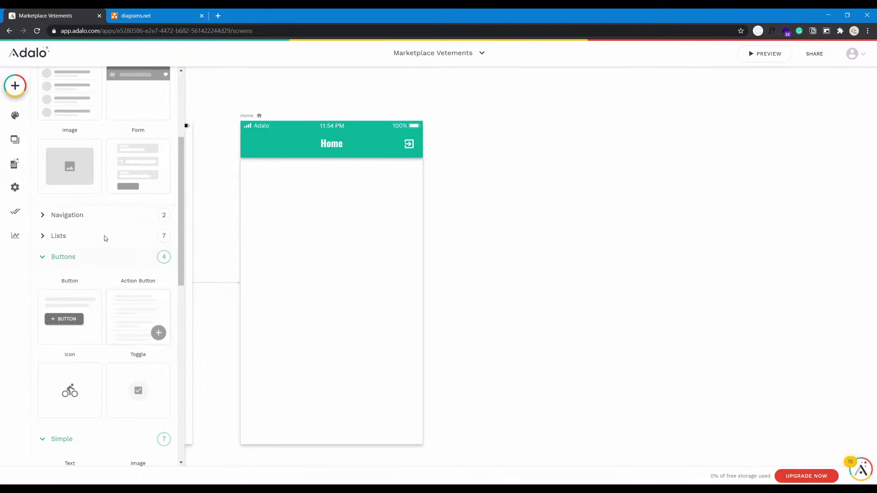
Expand the Navigation and Lists categories and scroll through them.
{"action": "left_click", "coordinate": [105, 216]}
{"action": "scroll", "coordinate": [124, 279], "scroll_direction": "down", "scroll_amount": 3}
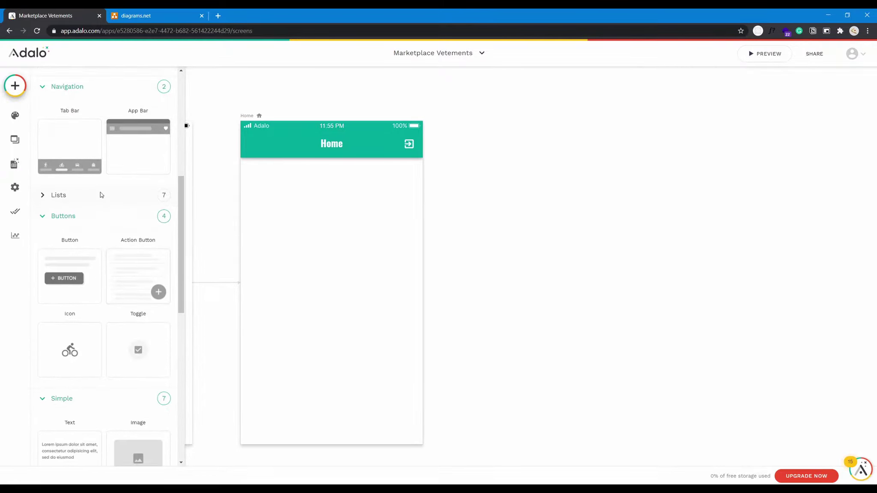
{"action": "left_click", "coordinate": [100, 194]}
{"action": "scroll", "coordinate": [145, 292], "scroll_direction": "down", "scroll_amount": 3}
{"action": "scroll", "coordinate": [145, 293], "scroll_direction": "down", "scroll_amount": 4}
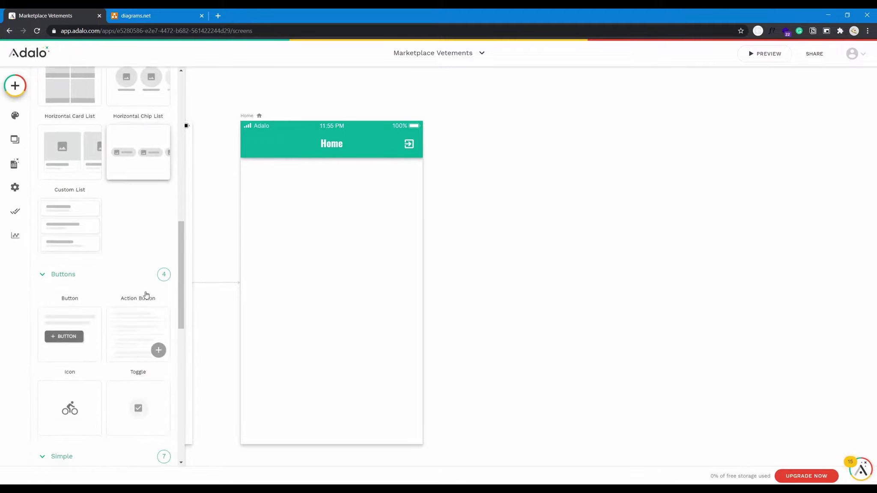
{"action": "scroll", "coordinate": [147, 335], "scroll_direction": "down", "scroll_amount": 4}
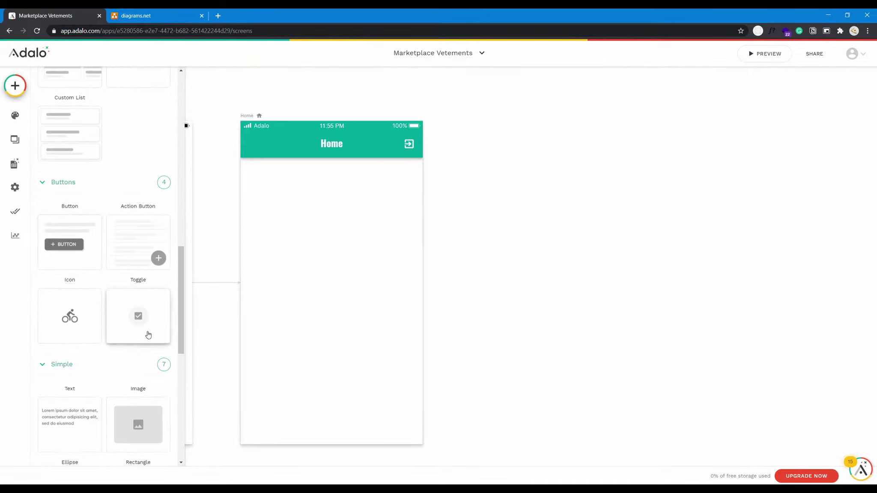
Place an image on Home, shrink and centre it, and duplicate it below.
{"action": "left_click_drag", "start_coordinate": [142, 305], "coordinate": [357, 234]}
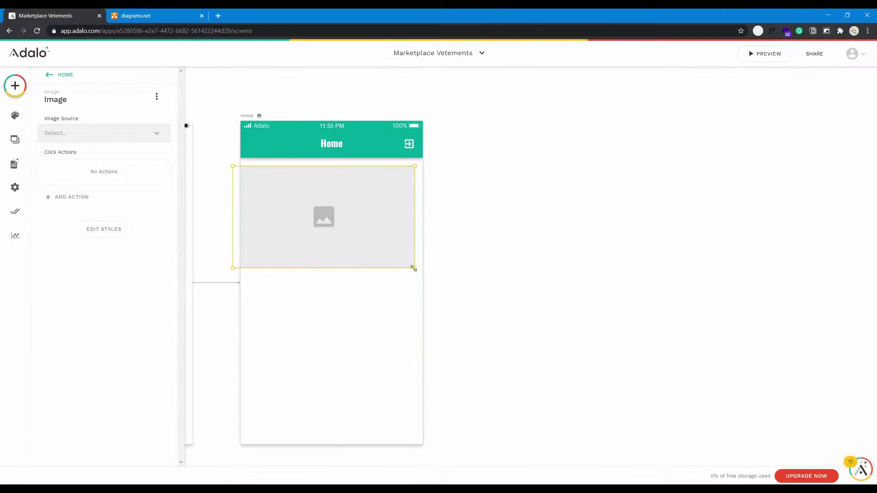
{"action": "left_click_drag", "start_coordinate": [409, 267], "coordinate": [364, 222]}
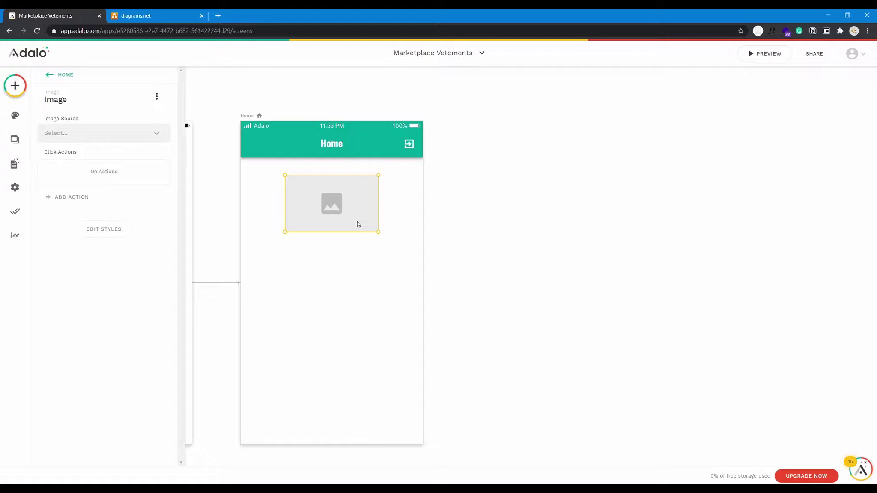
{"action": "left_click_drag", "start_coordinate": [358, 221], "coordinate": [360, 345]}
{"action": "left_click", "coordinate": [352, 220]}
Add a 'Je suis vendeur' text caption under the upper image and fit its box.
{"action": "left_click", "coordinate": [15, 86]}
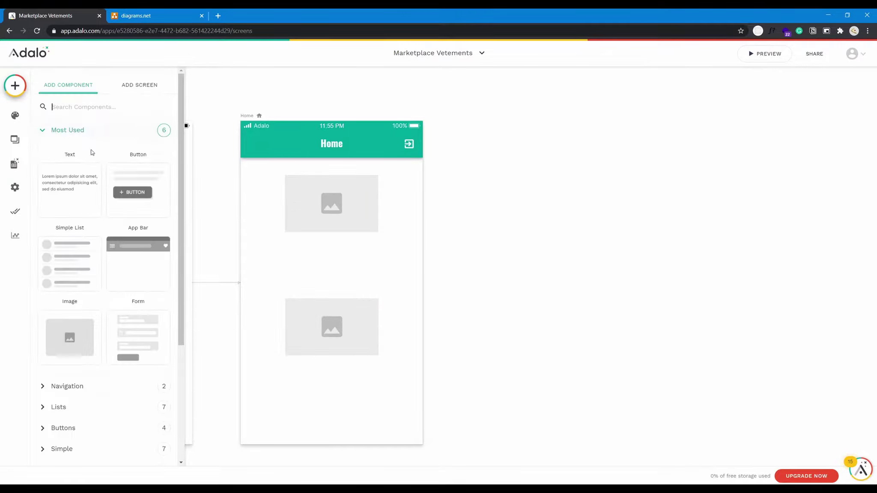
{"action": "left_click_drag", "start_coordinate": [105, 162], "coordinate": [333, 246]}
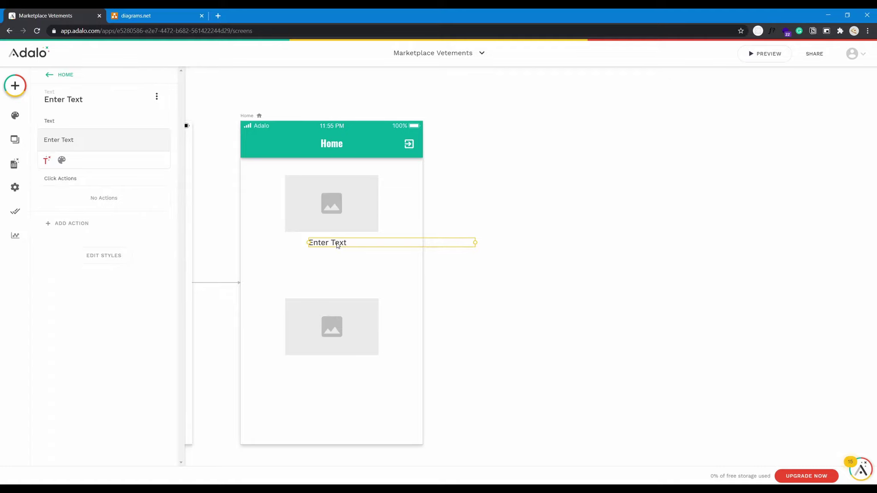
{"action": "double_click", "coordinate": [338, 243]}
{"action": "triple_click", "coordinate": [338, 242]}
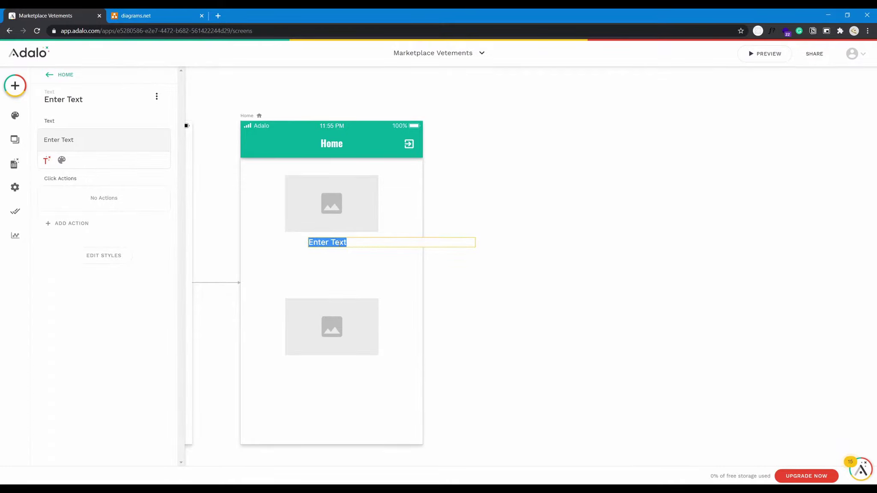
{"action": "type", "text": "Je suis vend"}
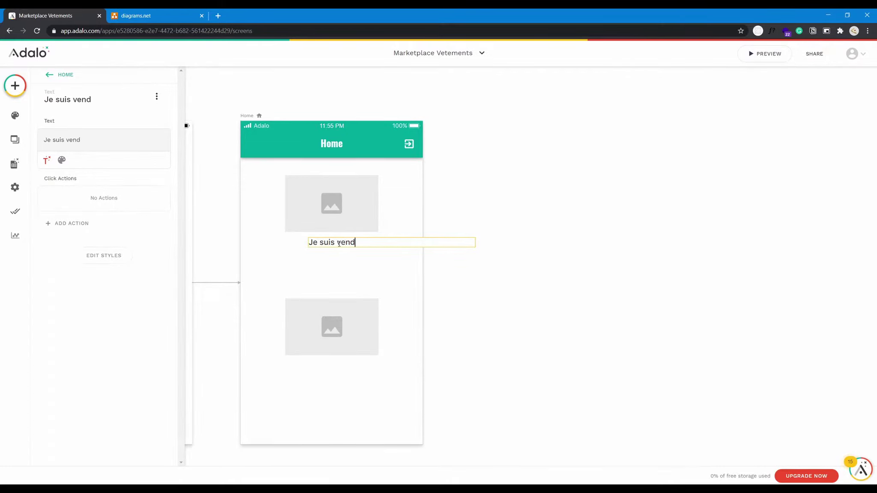
{"action": "type", "text": "eur"}
{"action": "left_click", "coordinate": [404, 252]}
{"action": "left_click", "coordinate": [355, 241]}
{"action": "left_click_drag", "start_coordinate": [476, 242], "coordinate": [355, 244]}
Copy the caption under the lower image, change it to 'Je suis acheteur' and centre it.
{"action": "left_click_drag", "start_coordinate": [340, 301], "coordinate": [345, 295]}
{"action": "left_click", "coordinate": [337, 246]}
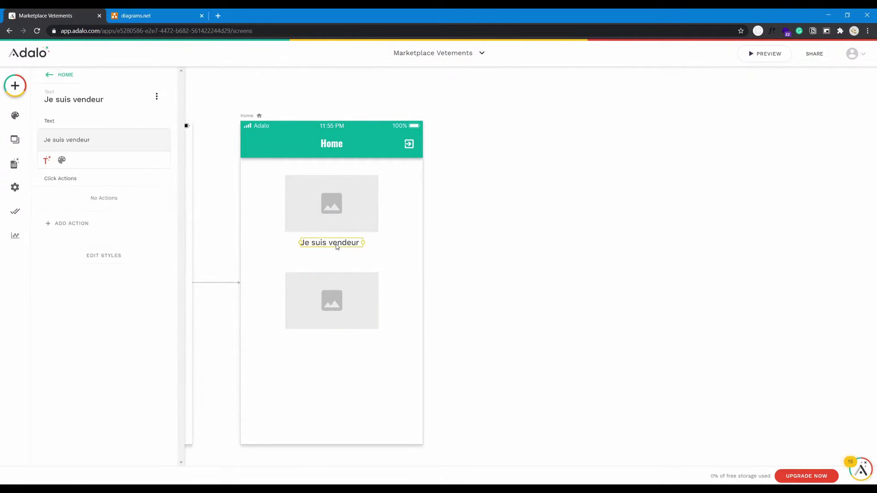
{"action": "left_click_drag", "start_coordinate": [343, 247], "coordinate": [343, 342]}
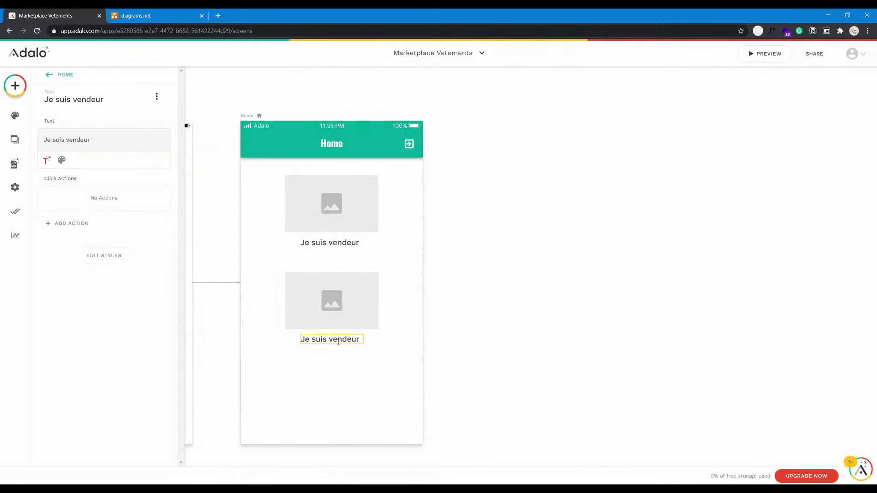
{"action": "double_click", "coordinate": [334, 339]}
{"action": "type", "text": "achhte"}
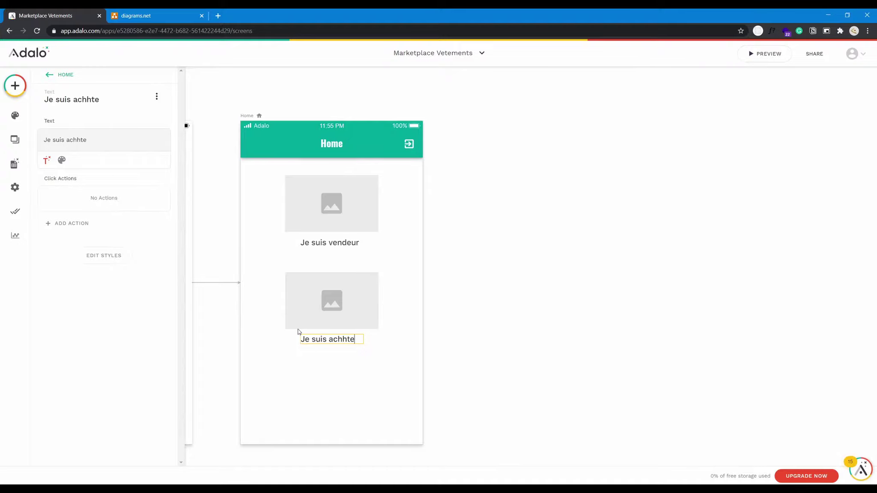
{"action": "key", "text": "BackSpace"}
{"action": "key", "text": "BackSpace"}
{"action": "type", "text": "eteur"}
{"action": "key", "text": "Escape"}
{"action": "left_click_drag", "start_coordinate": [365, 339], "coordinate": [358, 340]}
{"action": "left_click", "coordinate": [364, 359]}
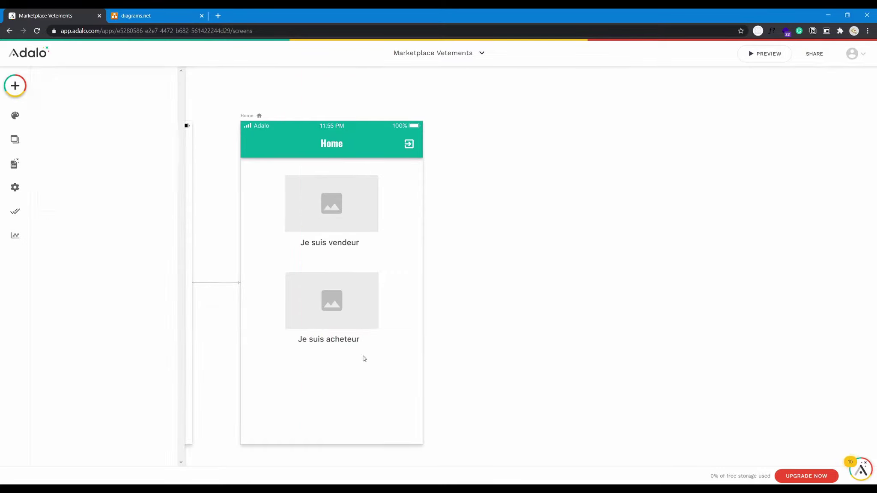
{"action": "left_click", "coordinate": [348, 213]}
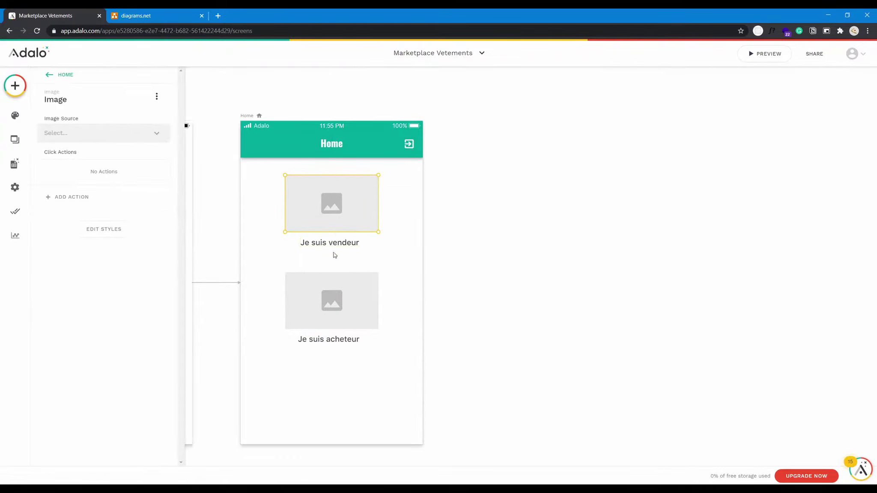
Nudge the 'Je suis vendeur' and 'Je suis acheteur' captions up toward their images.
{"action": "left_click_drag", "start_coordinate": [338, 247], "coordinate": [343, 243]}
{"action": "left_click", "coordinate": [376, 263]}
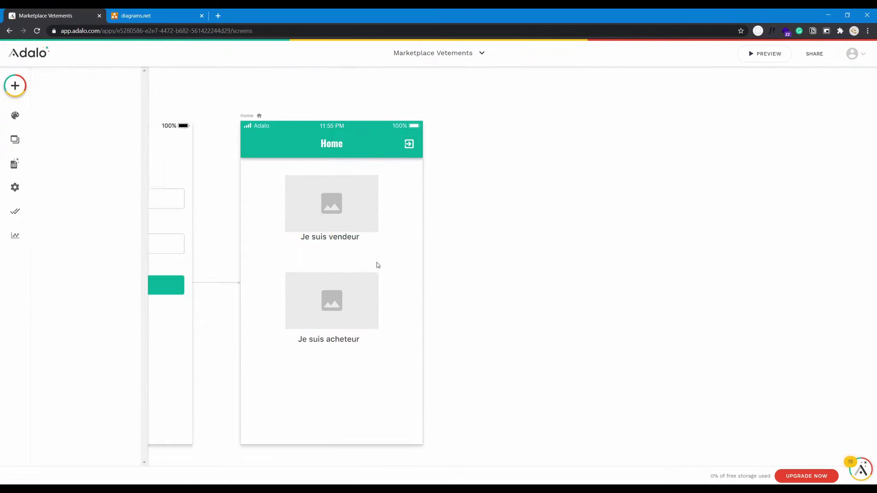
{"action": "left_click_drag", "start_coordinate": [351, 345], "coordinate": [351, 339]}
{"action": "left_click", "coordinate": [387, 273]}
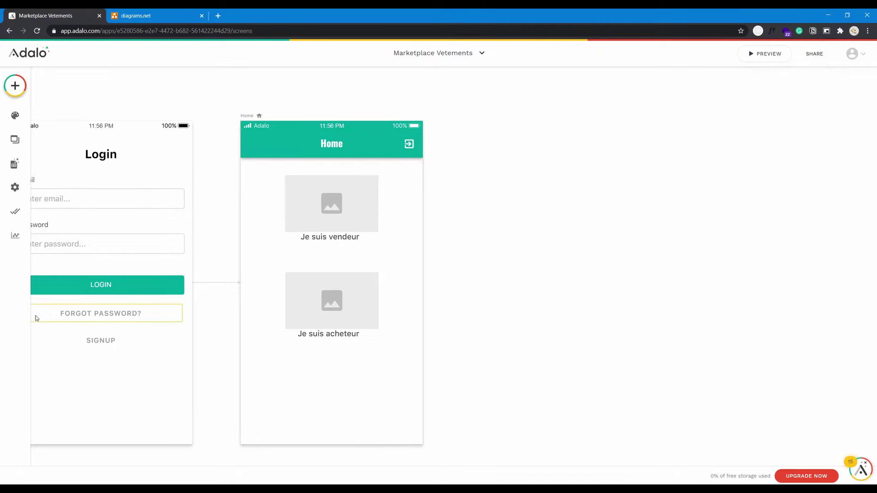
Group the upper image with its 'Je suis vendeur' caption and start adding an action.
{"action": "left_click", "coordinate": [328, 226]}
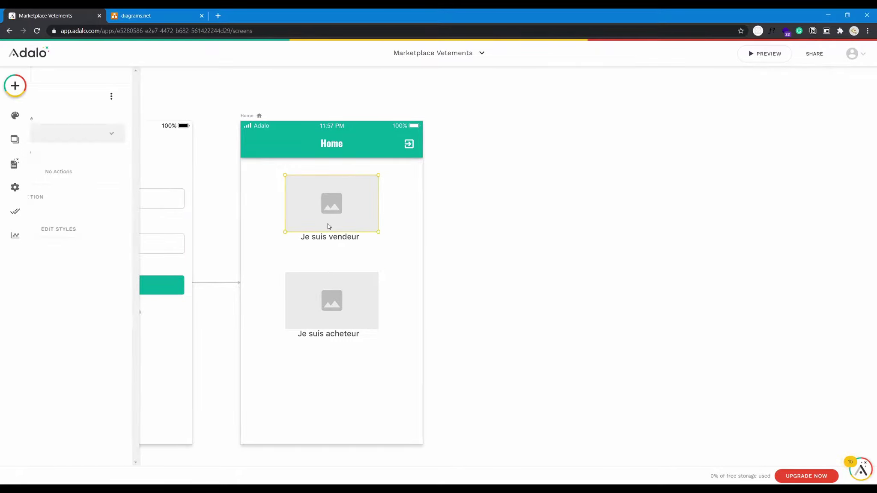
{"action": "left_click", "coordinate": [336, 239]}
{"action": "left_click", "coordinate": [336, 233]}
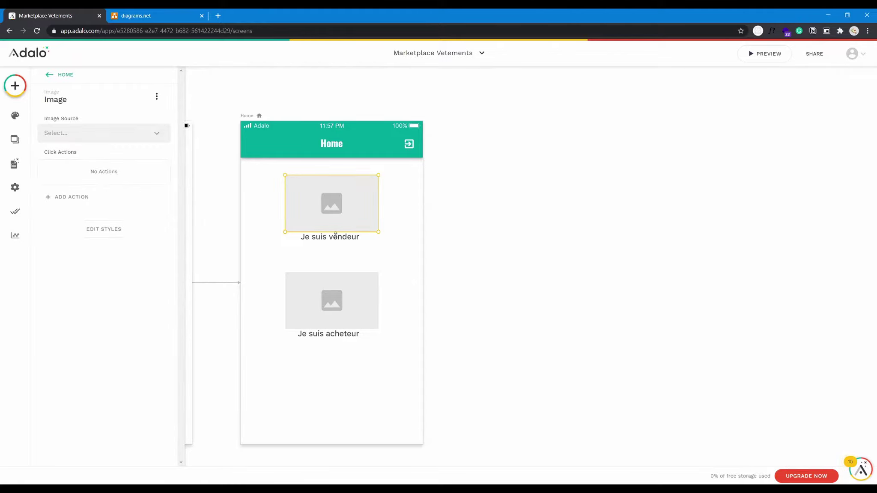
{"action": "left_click", "coordinate": [336, 236]}
{"action": "left_click", "coordinate": [334, 225], "text": "shift"}
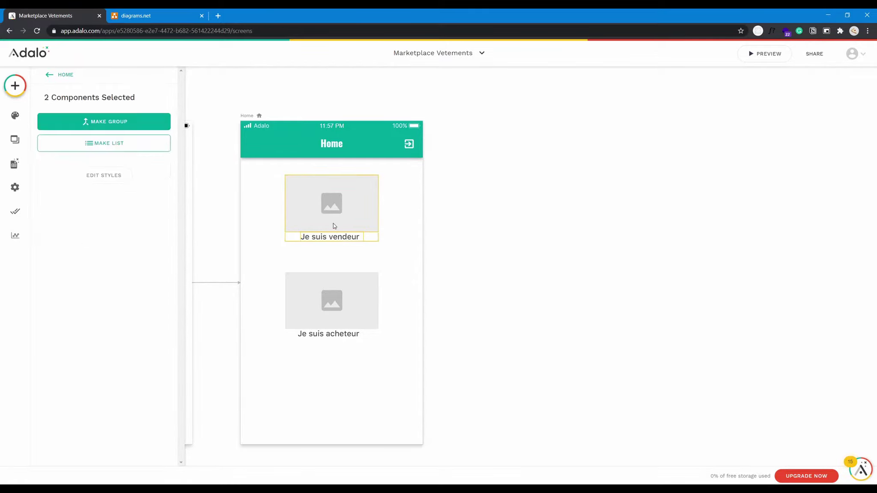
{"action": "left_click", "coordinate": [107, 122]}
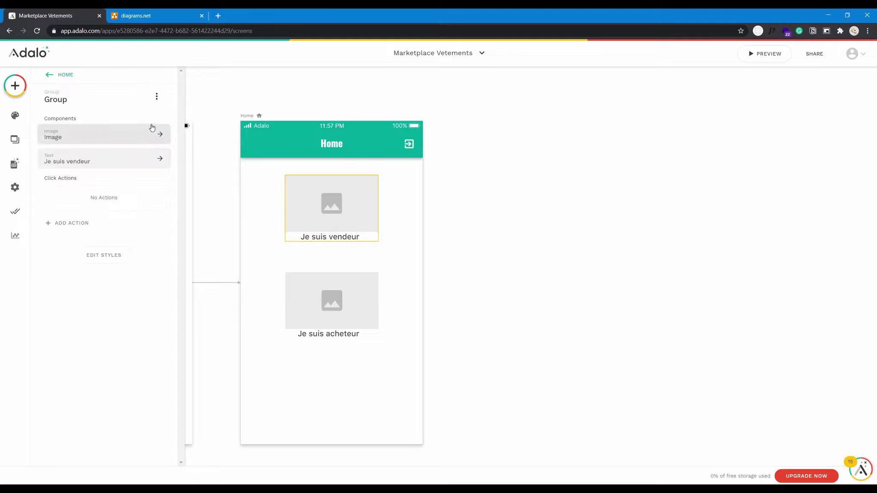
{"action": "left_click", "coordinate": [95, 225]}
Link the group to a new screen named home_vendeur and position it on the canvas.
{"action": "mouse_move", "coordinate": [104, 248]}
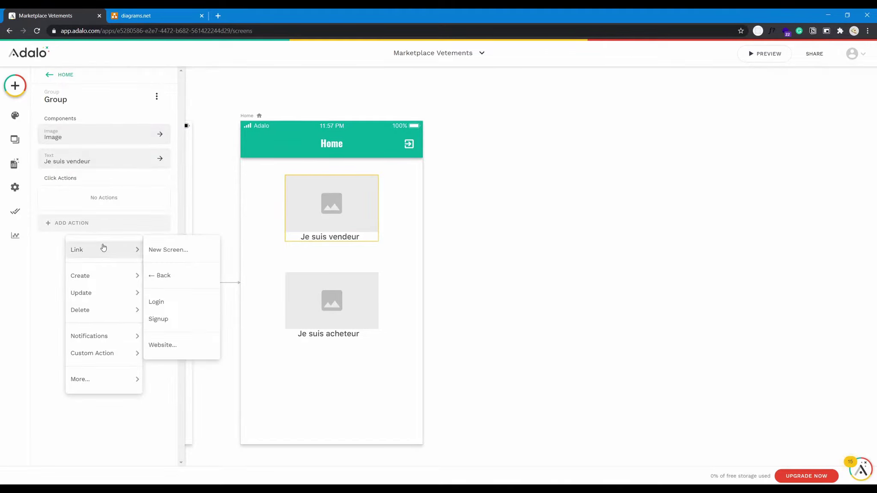
{"action": "left_click", "coordinate": [172, 249]}
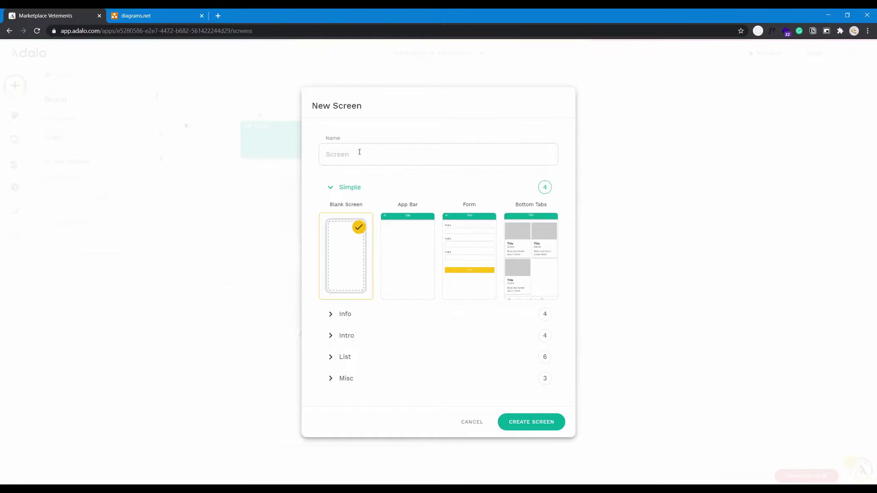
{"action": "type", "text": "home_vendeur"}
{"action": "left_click", "coordinate": [527, 422]}
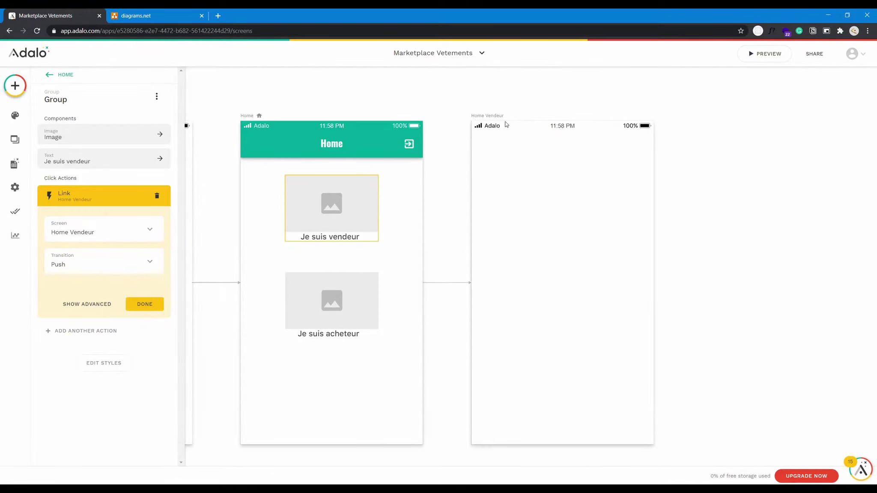
{"action": "left_click_drag", "start_coordinate": [496, 118], "coordinate": [520, 87]}
{"action": "scroll", "coordinate": [484, 133], "scroll_direction": "up", "scroll_amount": 3}
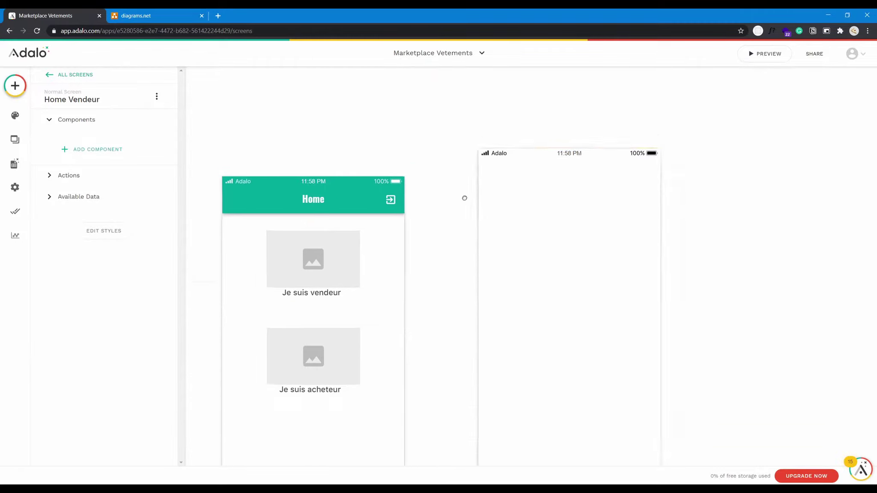
{"action": "left_click_drag", "start_coordinate": [469, 218], "coordinate": [486, 120]}
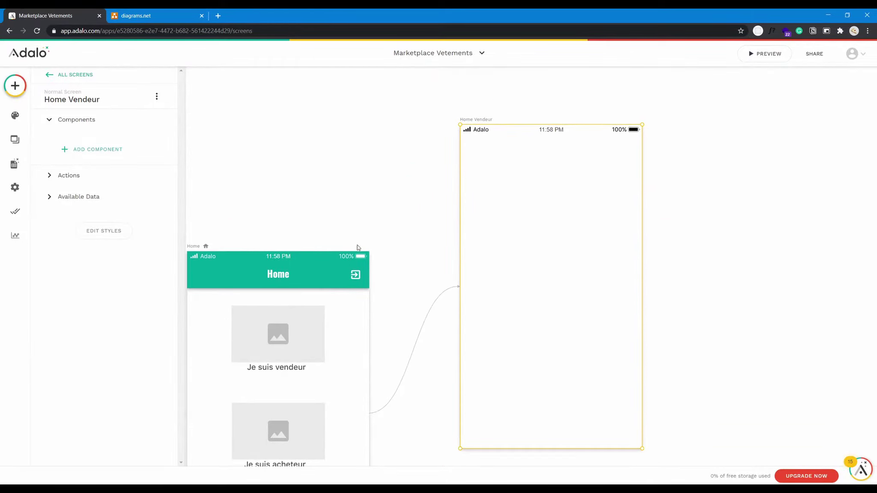
Copy the Home app bar and paste it onto the Home Vendeur screen.
{"action": "left_click", "coordinate": [334, 257]}
{"action": "key", "text": "ctrl+c"}
{"action": "key", "text": "ctrl+v"}
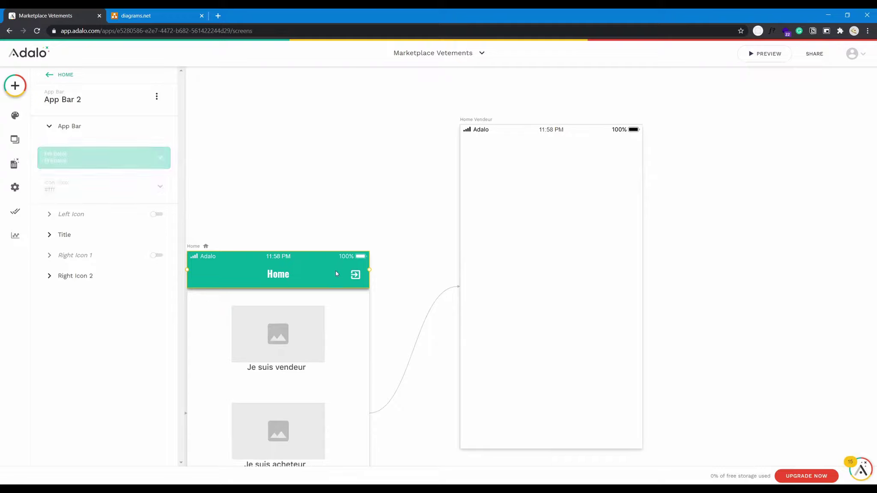
{"action": "left_click_drag", "start_coordinate": [334, 258], "coordinate": [613, 146]}
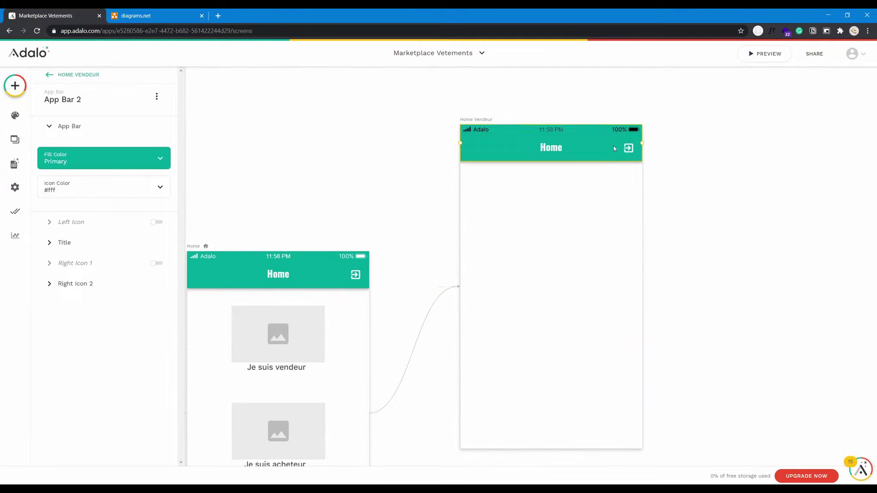
{"action": "left_click", "coordinate": [549, 149]}
Add a floating Action Button to the Home Vendeur screen.
{"action": "left_click", "coordinate": [15, 86]}
{"action": "scroll", "coordinate": [123, 327], "scroll_direction": "down", "scroll_amount": 3}
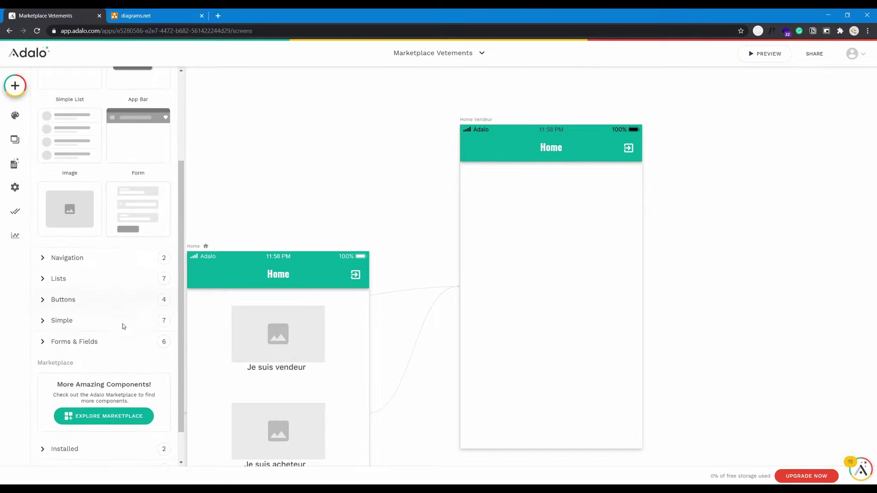
{"action": "left_click", "coordinate": [123, 300]}
{"action": "scroll", "coordinate": [121, 334], "scroll_direction": "down", "scroll_amount": 2}
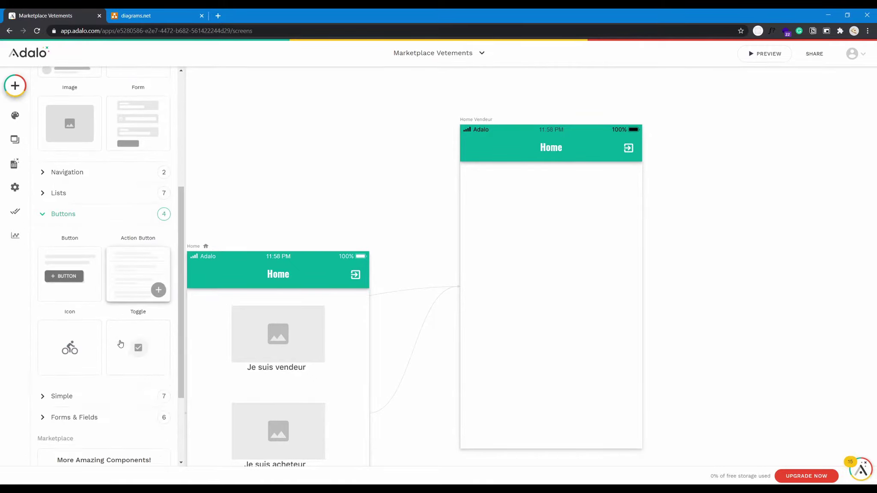
{"action": "left_click_drag", "start_coordinate": [81, 277], "coordinate": [13, 87]}
{"action": "left_click", "coordinate": [12, 87]}
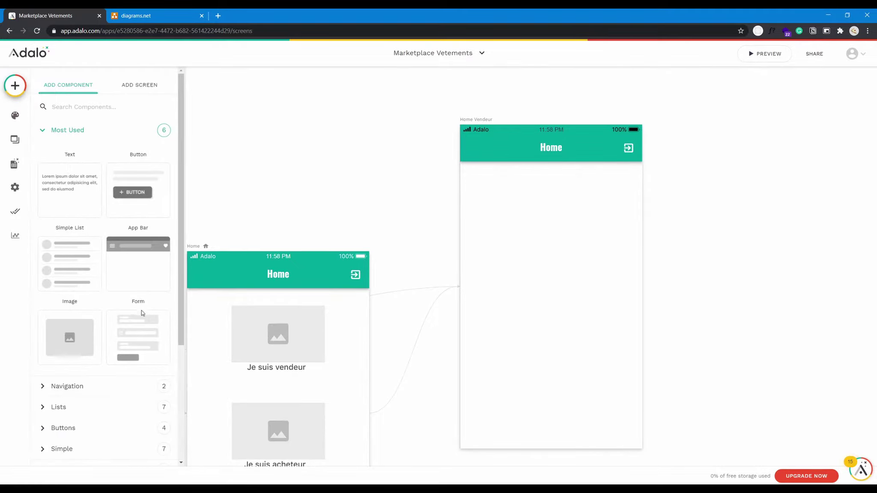
{"action": "scroll", "coordinate": [137, 356], "scroll_direction": "down", "scroll_amount": 4}
{"action": "left_click", "coordinate": [93, 265]}
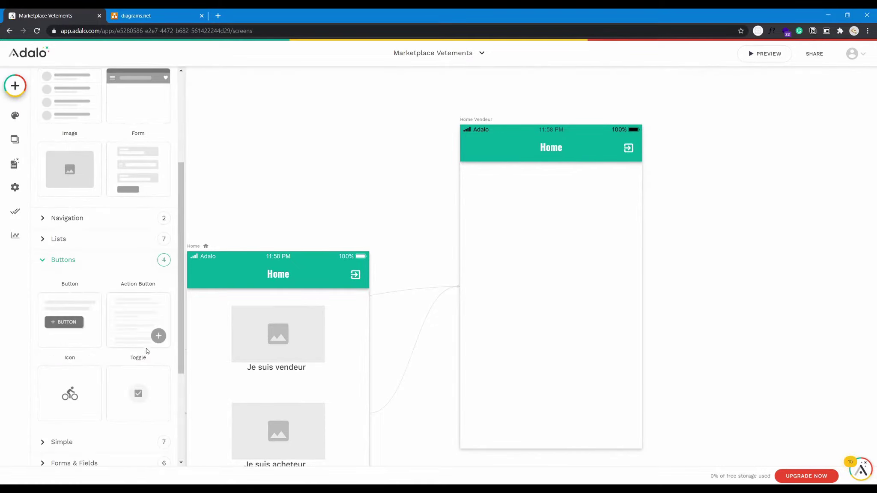
{"action": "left_click_drag", "start_coordinate": [146, 349], "coordinate": [622, 429]}
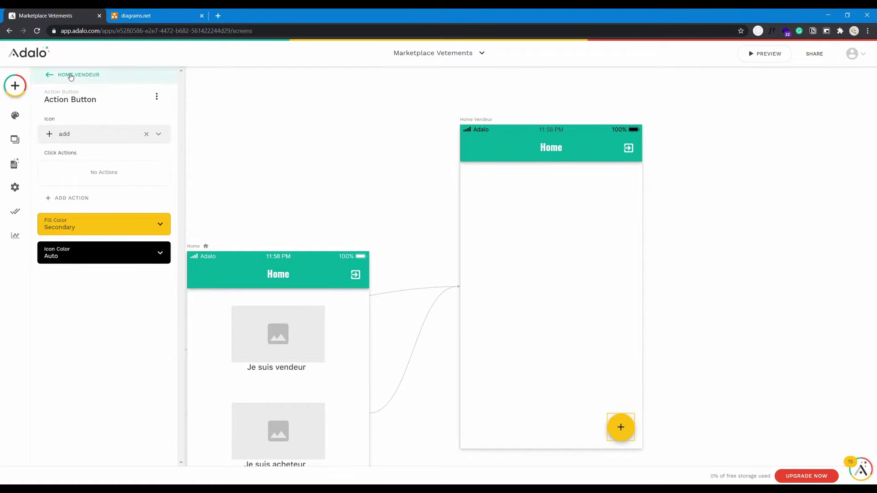
Add a Custom List from the Lists category to Home Vendeur.
{"action": "left_click", "coordinate": [22, 90]}
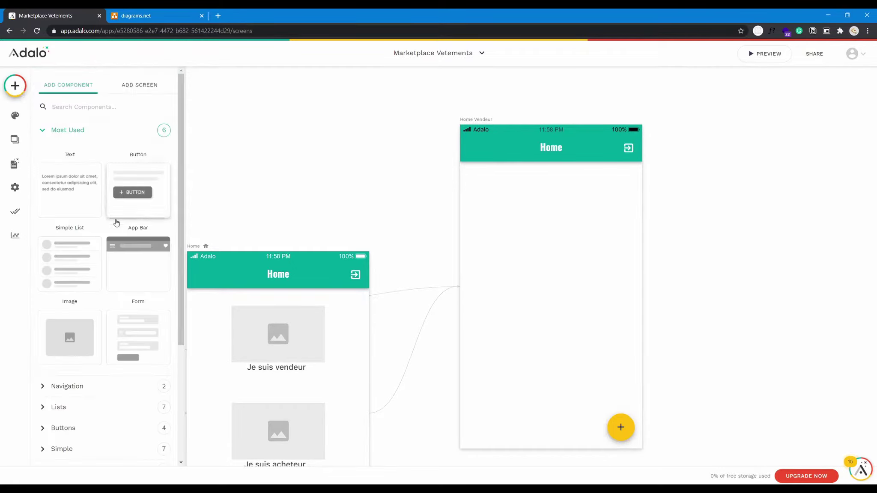
{"action": "left_click", "coordinate": [120, 407]}
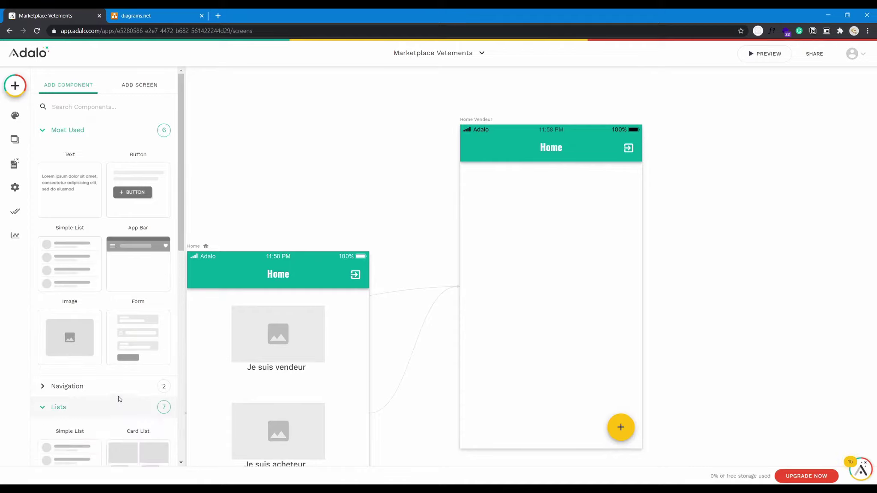
{"action": "scroll", "coordinate": [135, 309], "scroll_direction": "down", "scroll_amount": 2}
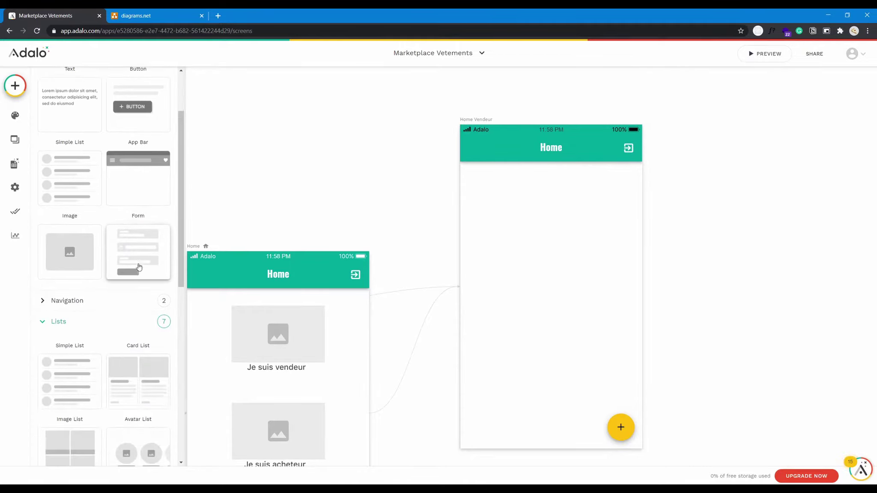
{"action": "scroll", "coordinate": [154, 313], "scroll_direction": "down", "scroll_amount": 4}
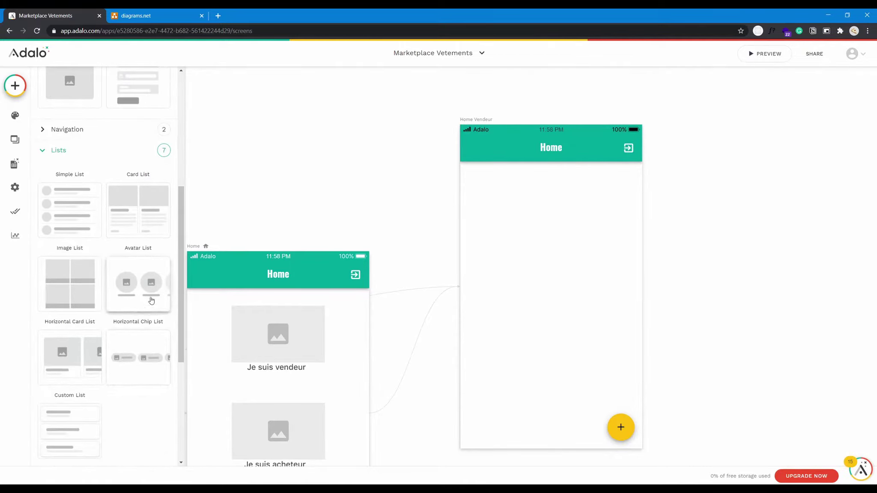
{"action": "left_click_drag", "start_coordinate": [73, 366], "coordinate": [2, 93]}
{"action": "left_click", "coordinate": [12, 88]}
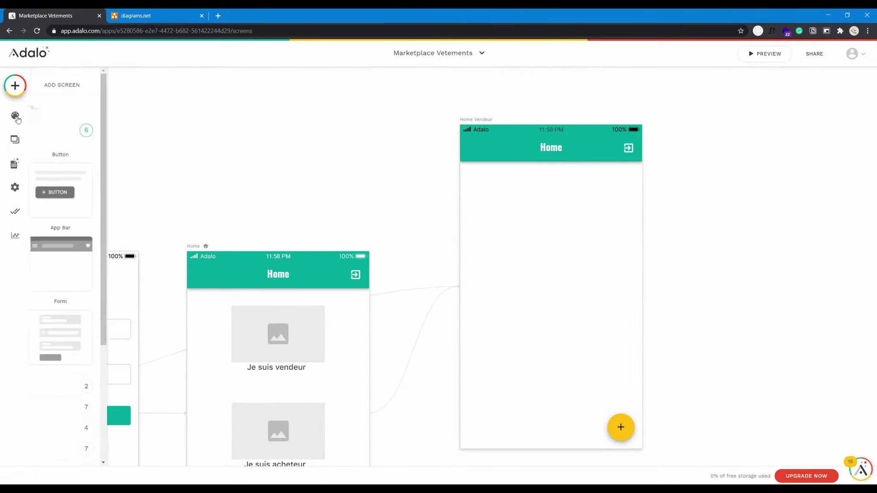
{"action": "scroll", "coordinate": [121, 339], "scroll_direction": "down", "scroll_amount": 3}
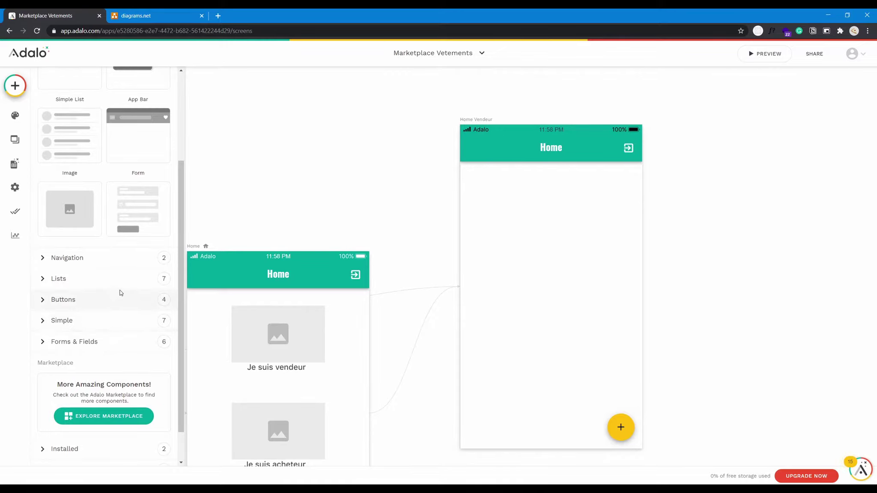
{"action": "scroll", "coordinate": [111, 363], "scroll_direction": "down", "scroll_amount": 1}
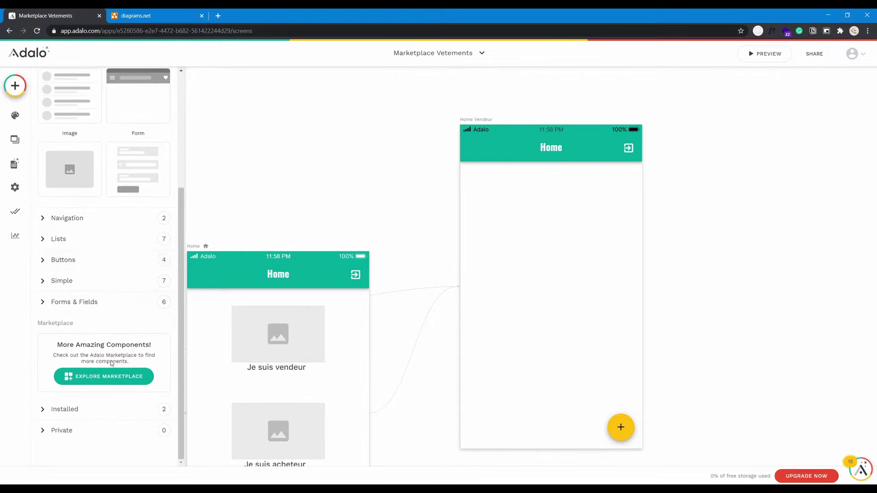
{"action": "left_click", "coordinate": [101, 236]}
{"action": "scroll", "coordinate": [127, 328], "scroll_direction": "down", "scroll_amount": 3}
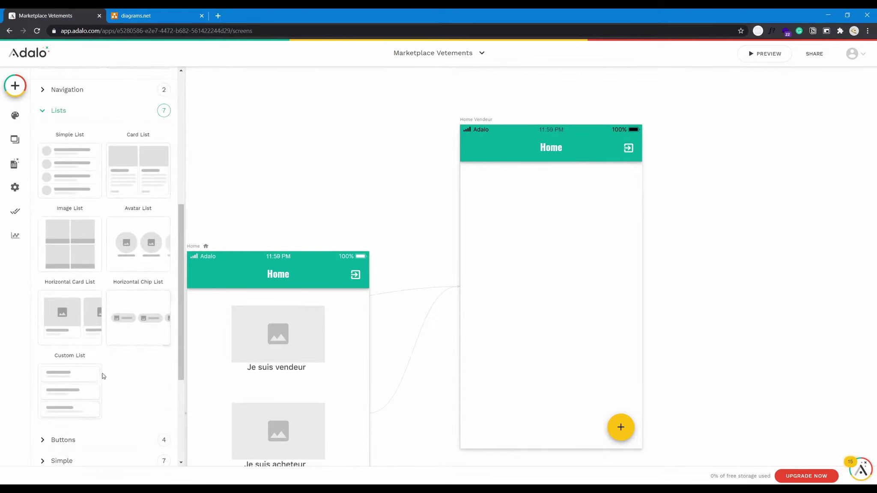
{"action": "left_click_drag", "start_coordinate": [88, 393], "coordinate": [552, 239]}
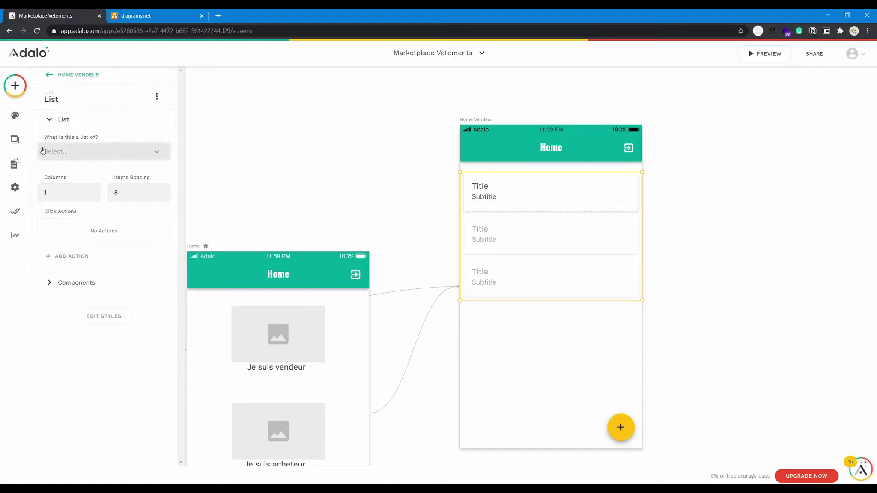
Create a new database collection named vetement.
{"action": "left_click", "coordinate": [18, 166]}
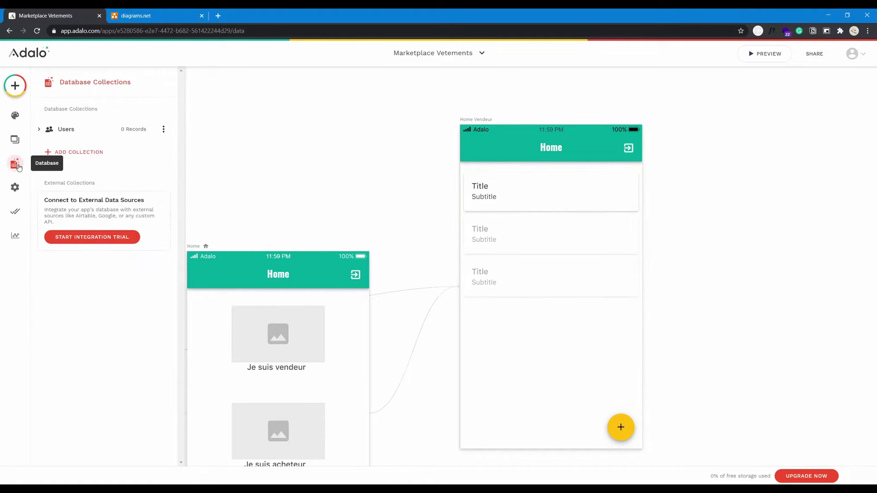
{"action": "left_click", "coordinate": [76, 161]}
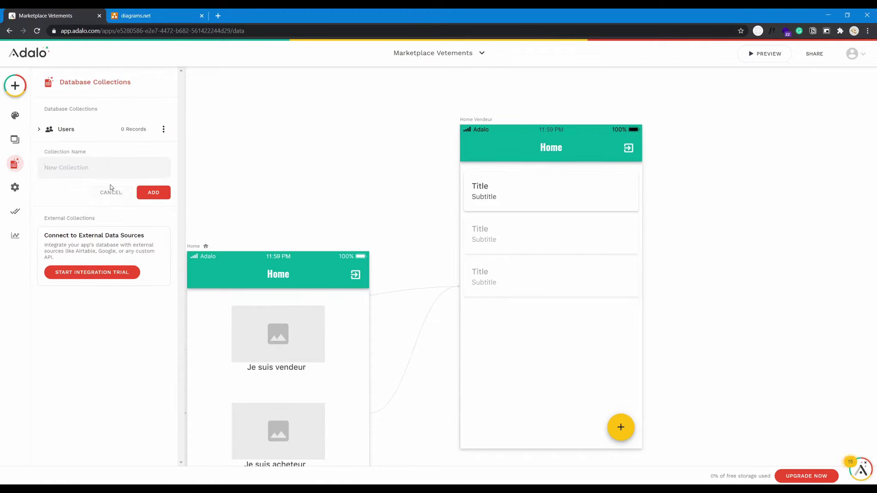
{"action": "type", "text": "vetement"}
{"action": "left_click", "coordinate": [146, 194]}
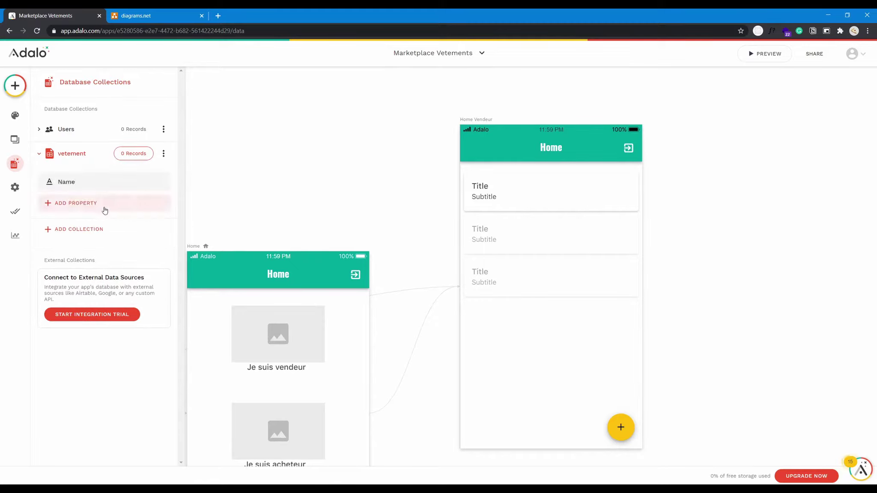
Add a text property named description to vetement.
{"action": "left_click", "coordinate": [81, 203]}
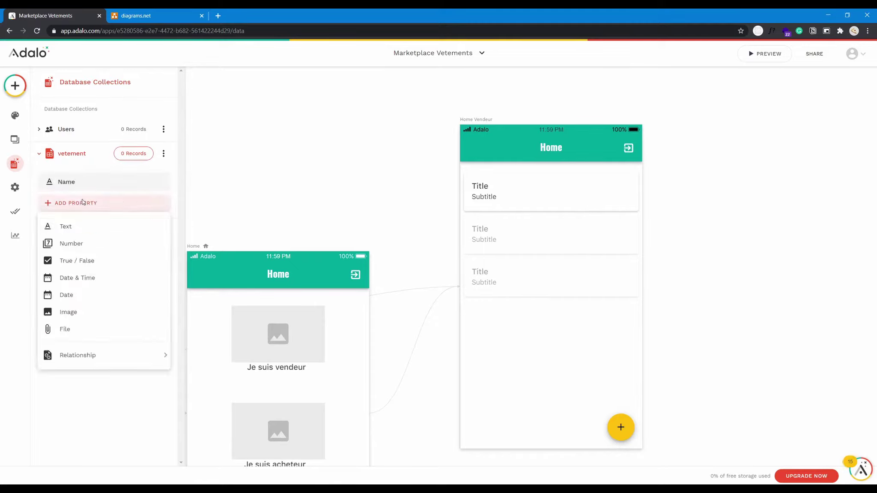
{"action": "left_click", "coordinate": [118, 231]}
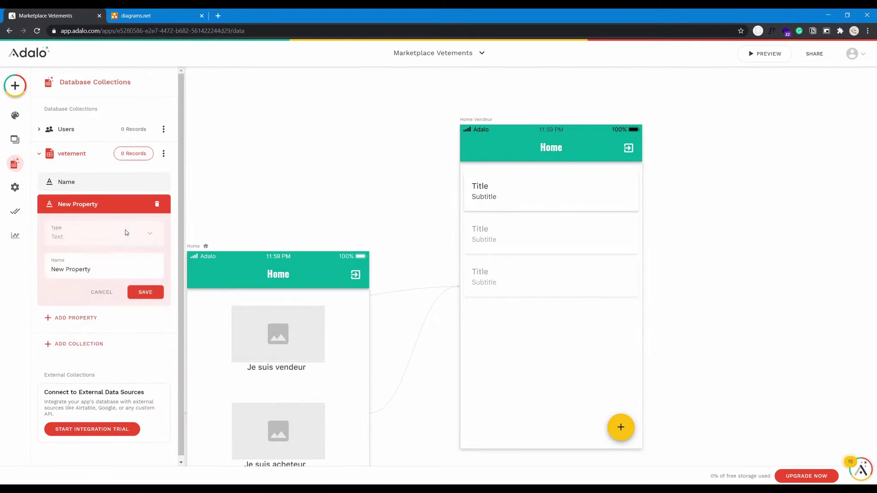
{"action": "left_click_drag", "start_coordinate": [105, 265], "coordinate": [35, 264]}
{"action": "type", "text": "descrription"}
{"action": "key", "text": "BackSpace"}
{"action": "left_click", "coordinate": [136, 294]}
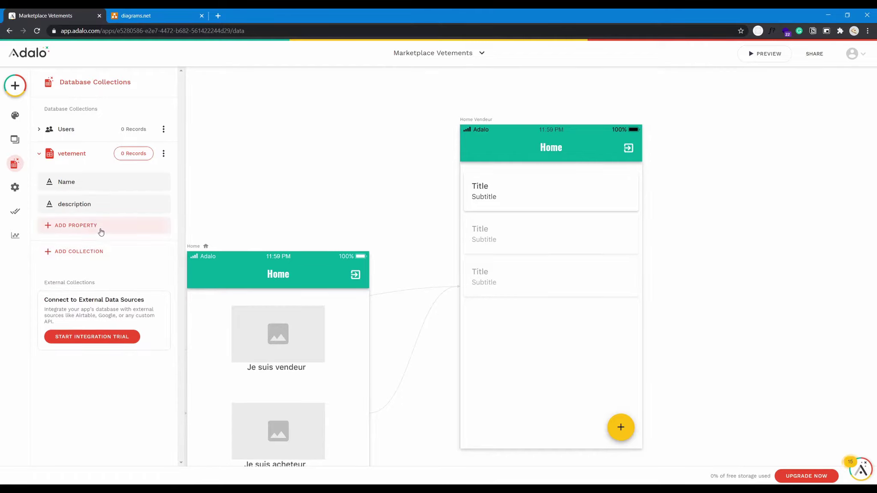
Add an image property to vetement and delete the accidental duplicate image property.
{"action": "left_click", "coordinate": [101, 232]}
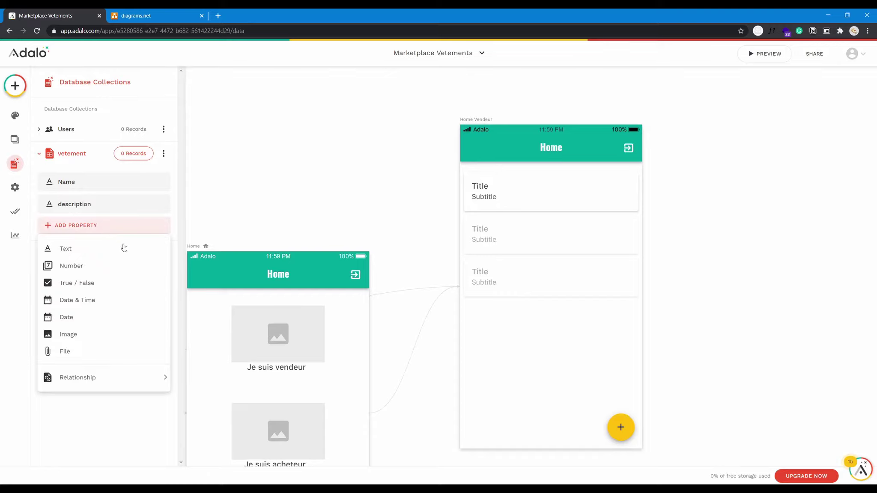
{"action": "left_click", "coordinate": [145, 334]}
{"action": "left_click_drag", "start_coordinate": [91, 292], "coordinate": [38, 289]}
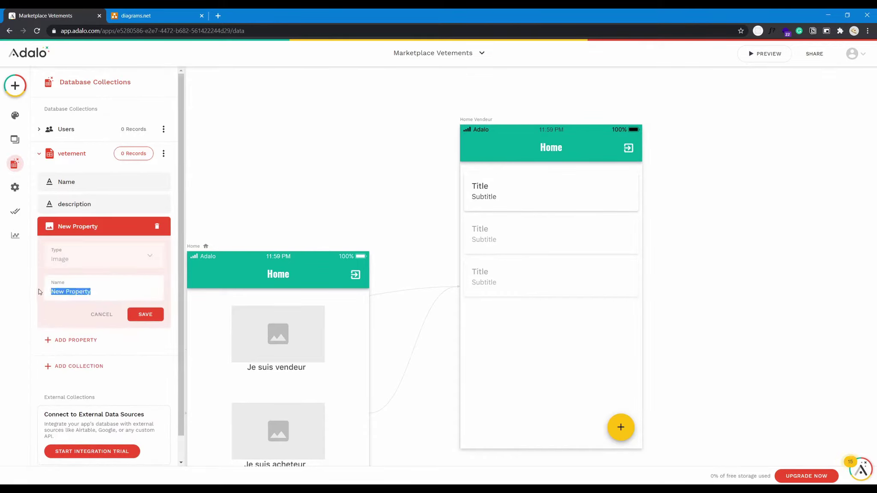
{"action": "type", "text": "cover"}
{"action": "left_click", "coordinate": [112, 316]}
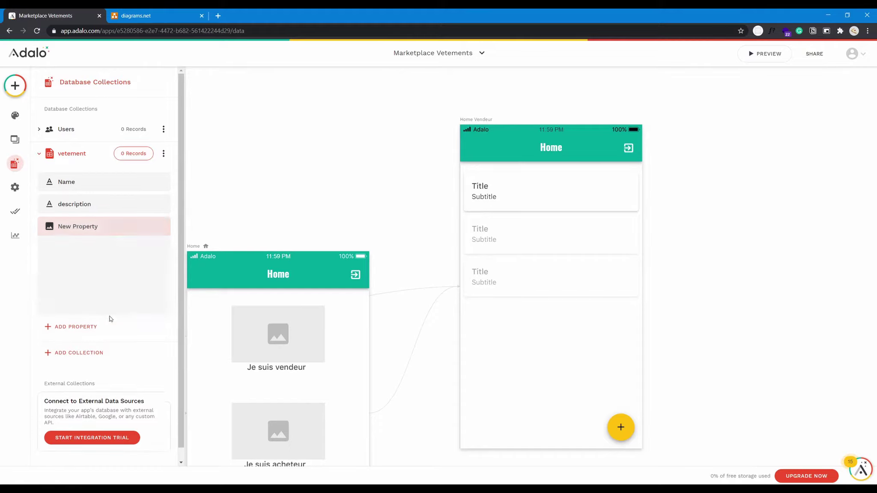
{"action": "left_click", "coordinate": [93, 232]}
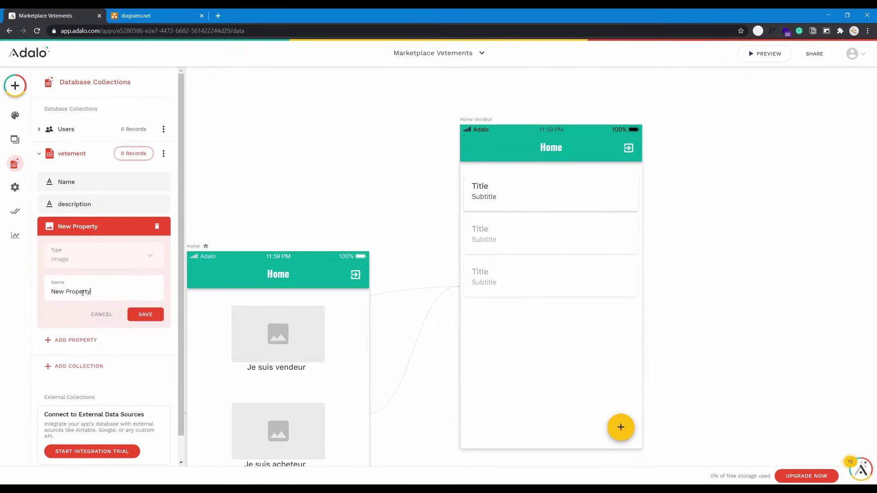
{"action": "triple_click", "coordinate": [83, 292]}
{"action": "left_click", "coordinate": [102, 315]}
{"action": "left_click", "coordinate": [98, 248]}
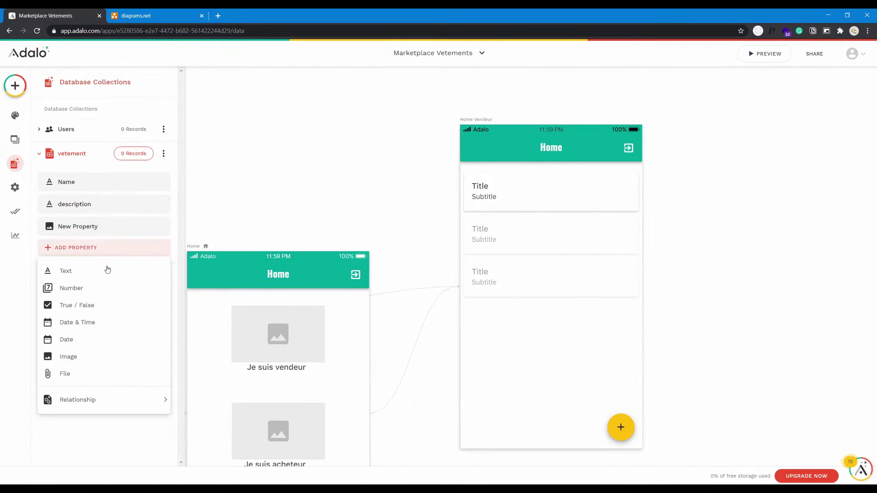
{"action": "left_click", "coordinate": [128, 358]}
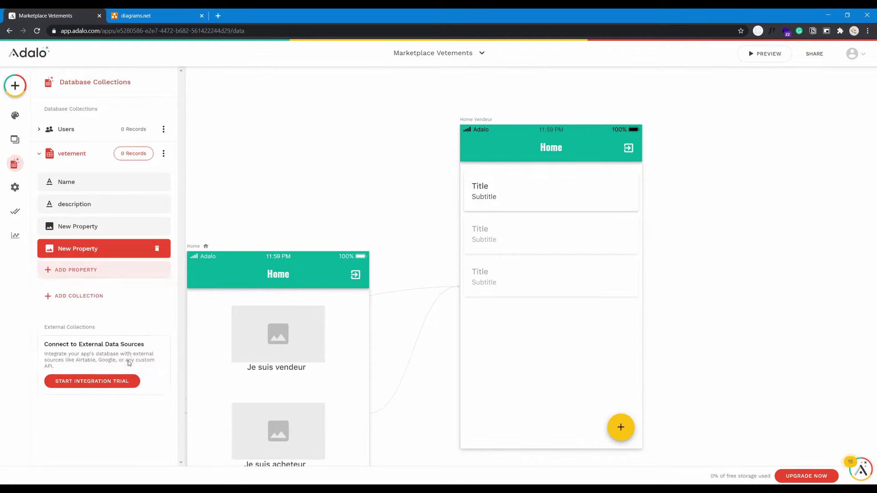
{"action": "left_click", "coordinate": [157, 249]}
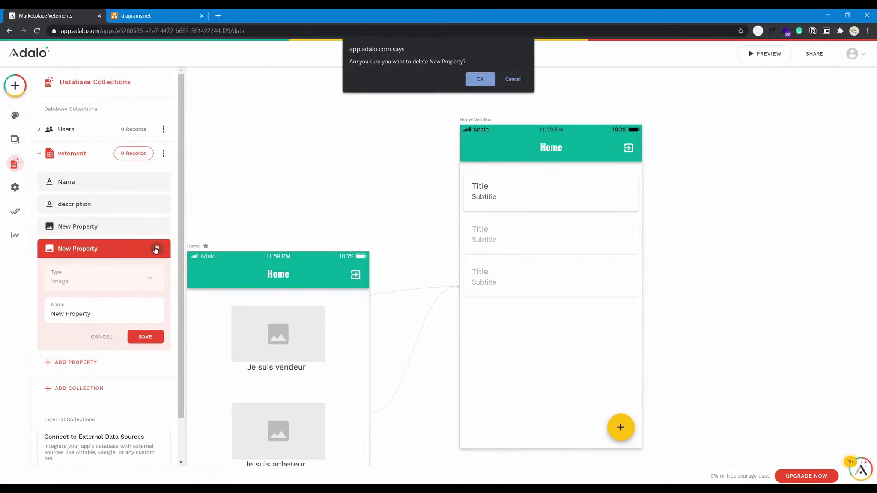
{"action": "left_click", "coordinate": [480, 78]}
Rename the remaining image property to 'images' and save it.
{"action": "left_click", "coordinate": [89, 234]}
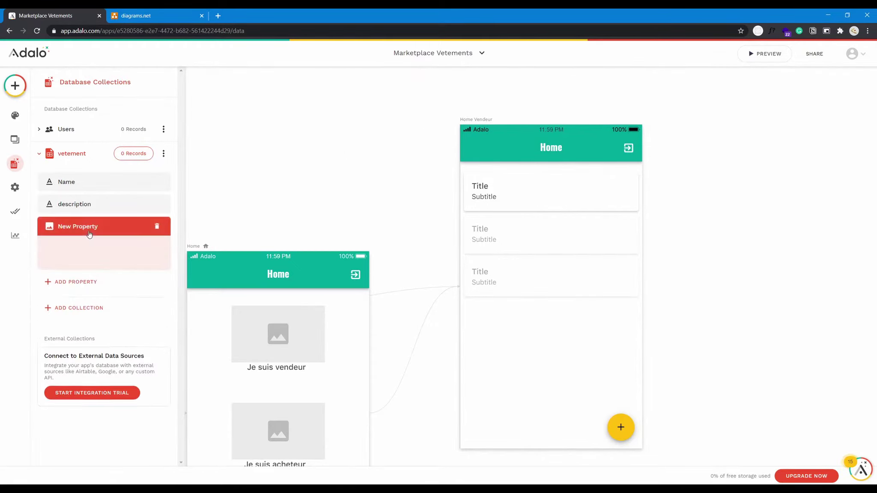
{"action": "left_click_drag", "start_coordinate": [91, 292], "coordinate": [39, 301]}
{"action": "type", "text": "iuma"}
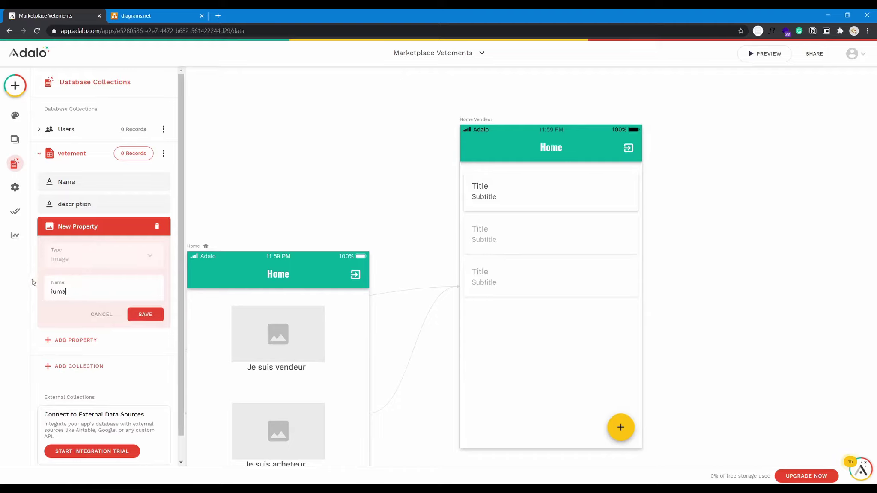
{"action": "key", "text": "BackSpace"}
{"action": "type", "text": "nma"}
{"action": "key", "text": "BackSpace"}
{"action": "key", "text": "BackSpace"}
{"action": "type", "text": "mage"}
{"action": "left_click", "coordinate": [142, 315]}
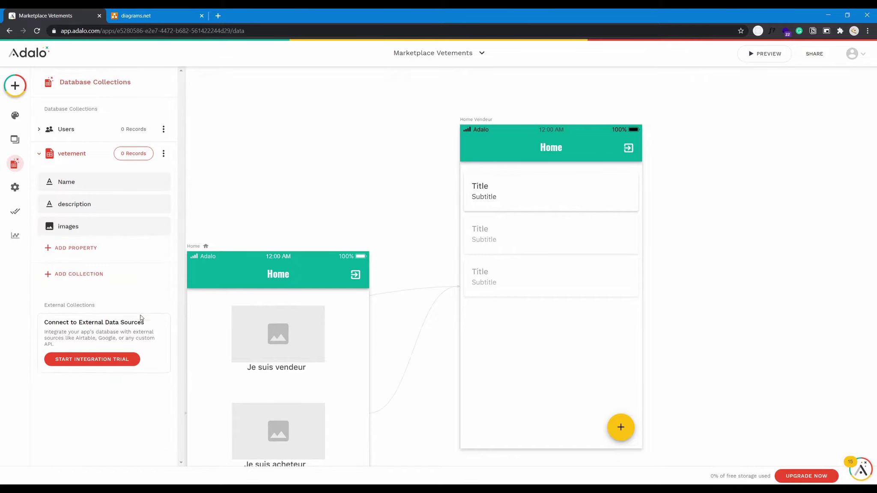
Add a number property named prix to vetement.
{"action": "left_click", "coordinate": [98, 247]}
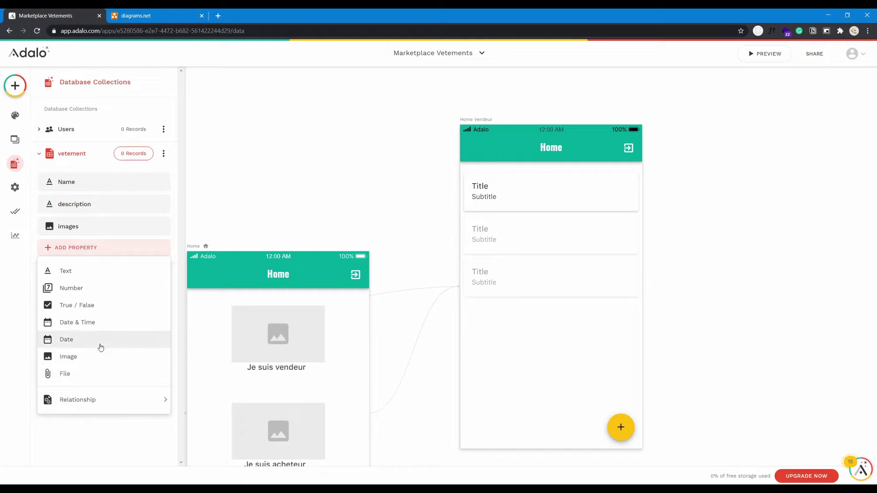
{"action": "left_click", "coordinate": [82, 291]}
{"action": "left_click_drag", "start_coordinate": [107, 306], "coordinate": [36, 312]}
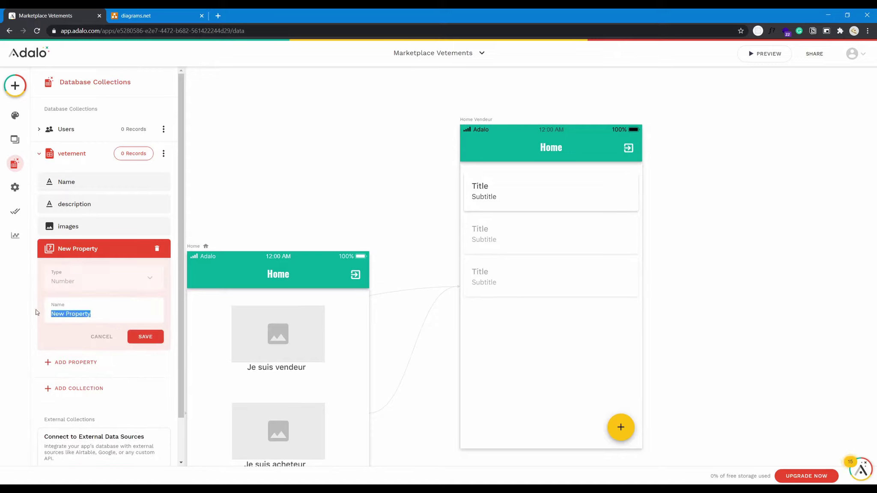
{"action": "type", "text": "prix"}
{"action": "left_click", "coordinate": [142, 339]}
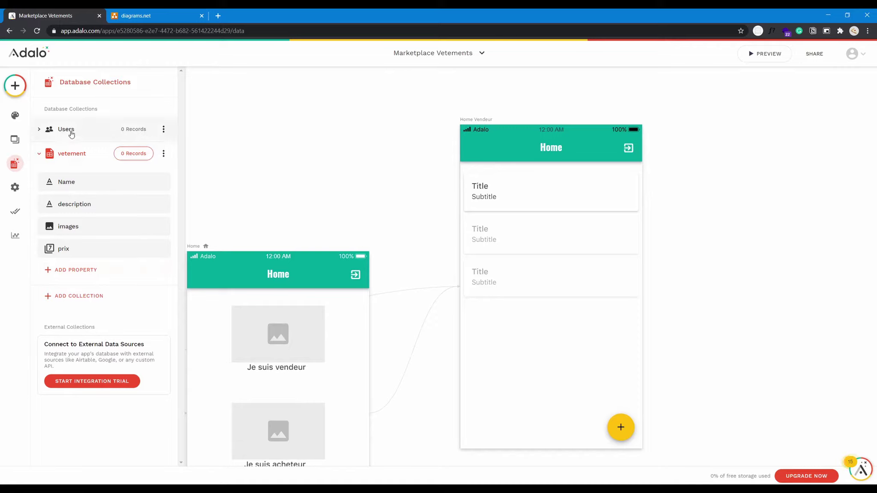
Add a Users relationship where one User can have multiple vetements.
{"action": "left_click", "coordinate": [79, 270]}
{"action": "mouse_move", "coordinate": [91, 248]}
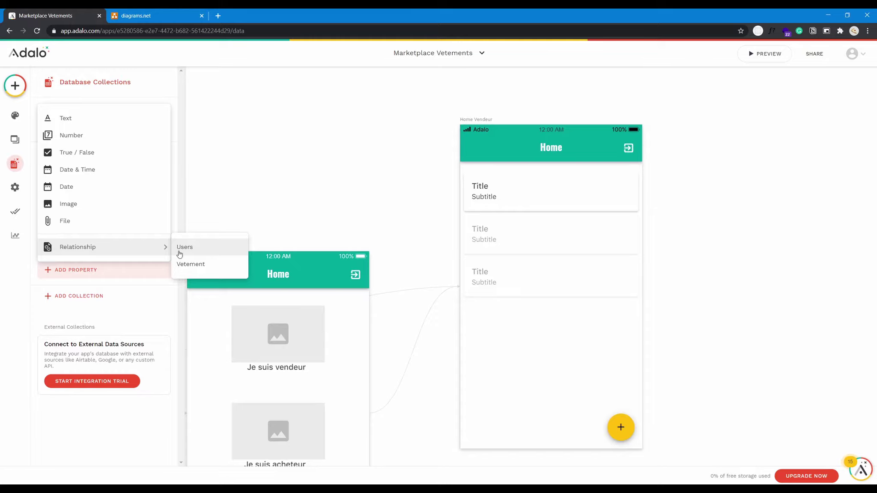
{"action": "left_click", "coordinate": [179, 252]}
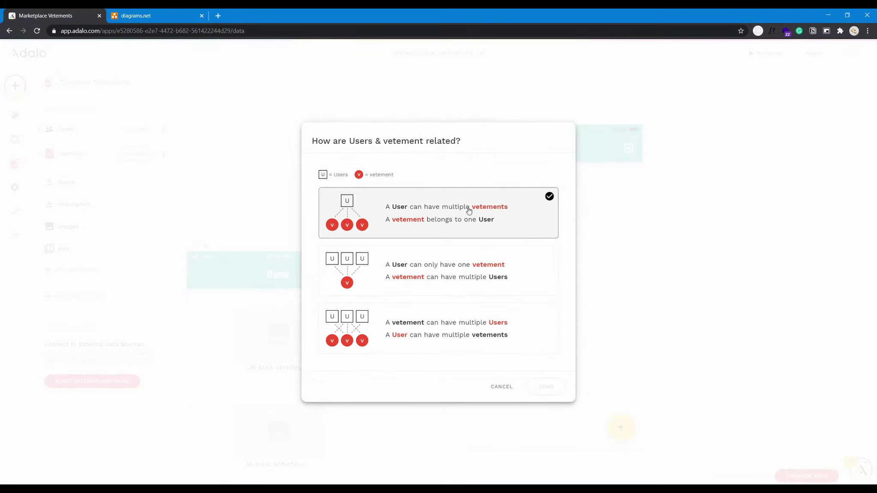
{"action": "left_click", "coordinate": [469, 210]}
{"action": "left_click", "coordinate": [546, 386]}
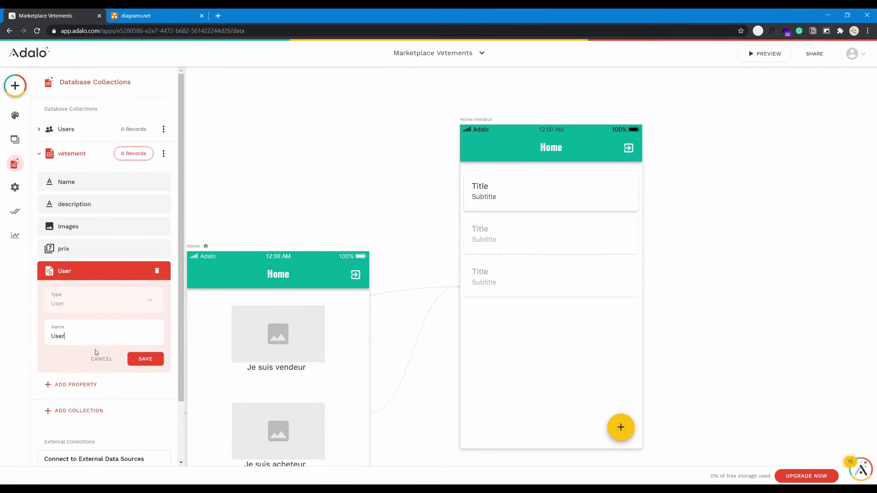
{"action": "left_click", "coordinate": [146, 359]}
{"action": "left_click", "coordinate": [489, 264]}
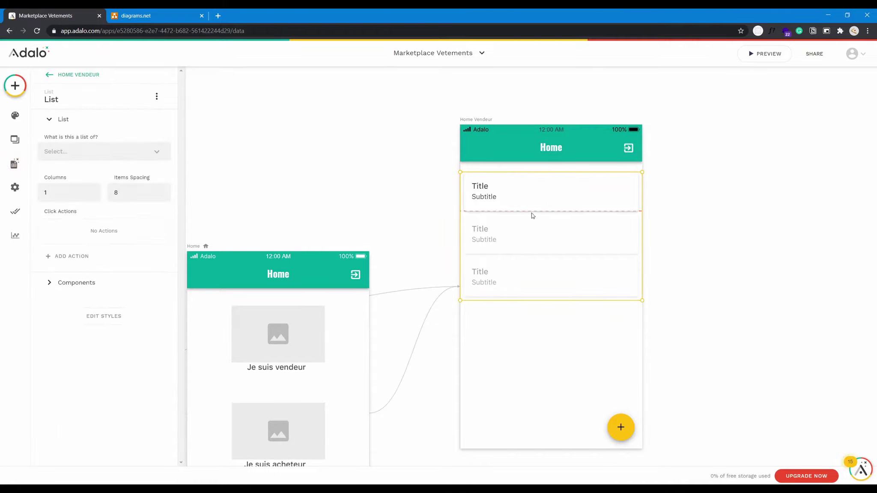
Set the list to vetement, filtered by Logged In User, sorted Created Date newest to oldest.
{"action": "left_click", "coordinate": [69, 151]}
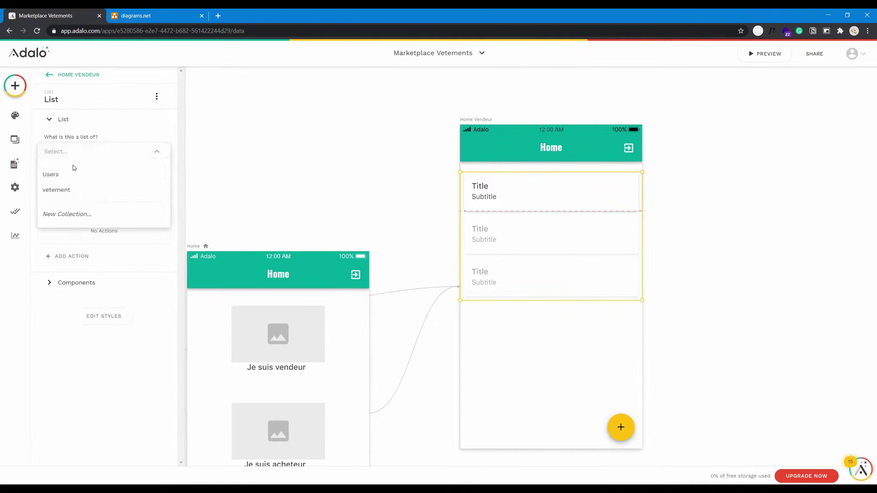
{"action": "left_click", "coordinate": [77, 189]}
{"action": "left_click", "coordinate": [90, 187]}
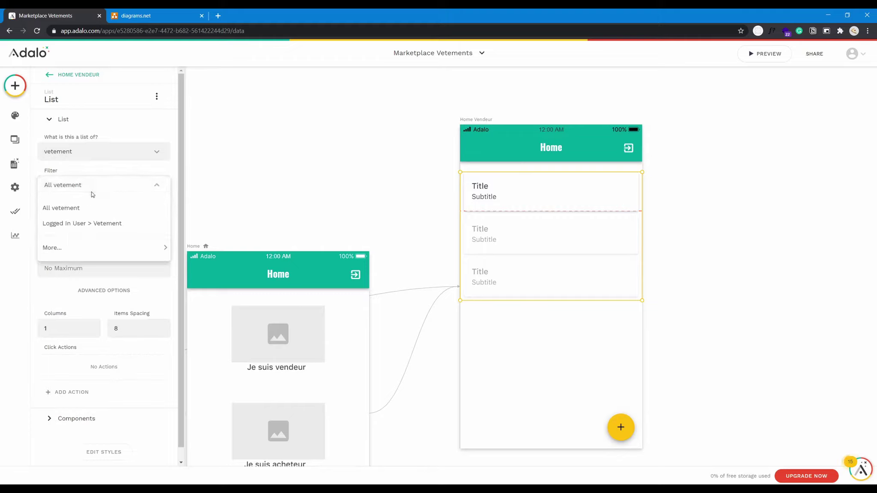
{"action": "left_click", "coordinate": [63, 230]}
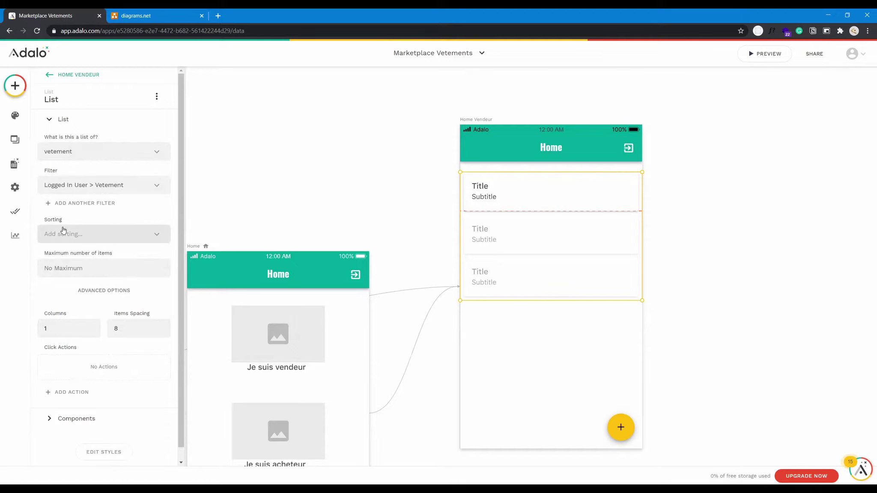
{"action": "left_click", "coordinate": [124, 232]}
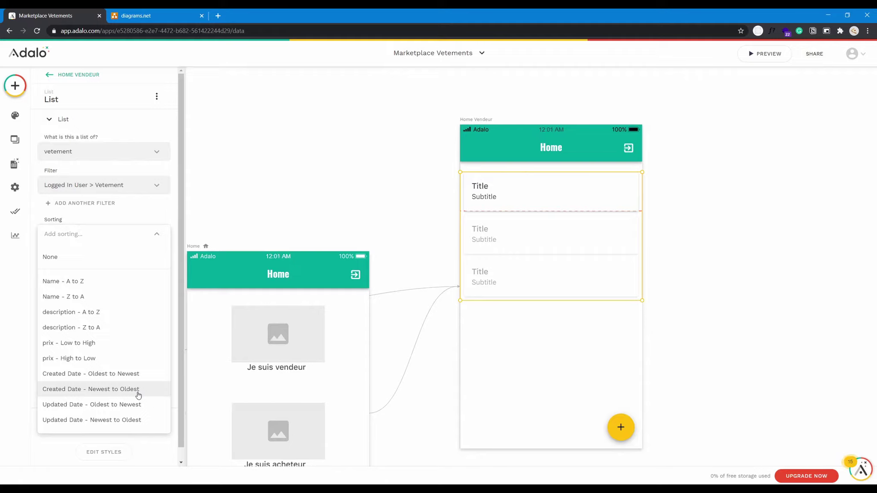
{"action": "left_click", "coordinate": [138, 394]}
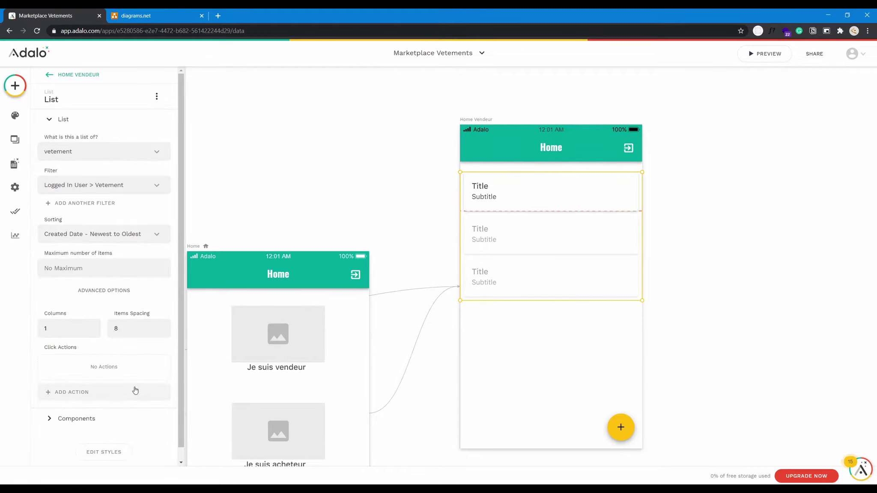
{"action": "scroll", "coordinate": [130, 346], "scroll_direction": "down", "scroll_amount": 1}
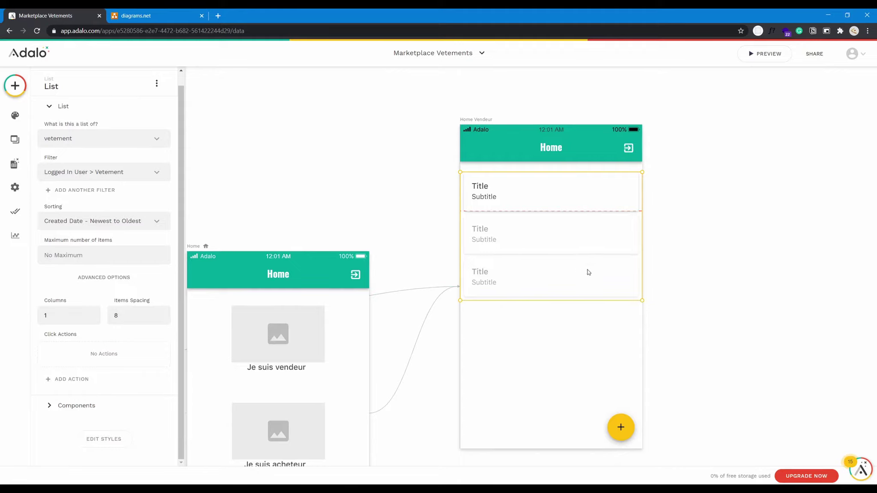
{"action": "left_click_drag", "start_coordinate": [691, 271], "coordinate": [504, 260]}
Link the Home Vendeur plus button to a new blank screen named vendeur_ajouter_item.
{"action": "left_click", "coordinate": [382, 417]}
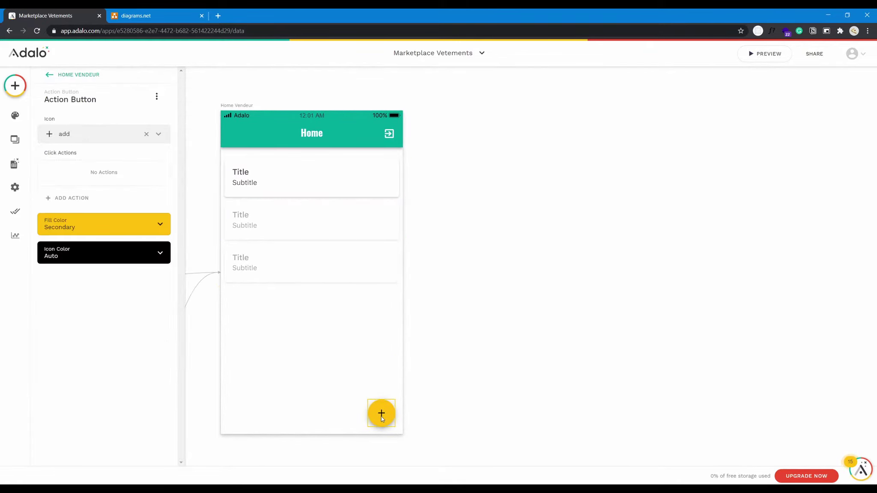
{"action": "left_click", "coordinate": [78, 197]}
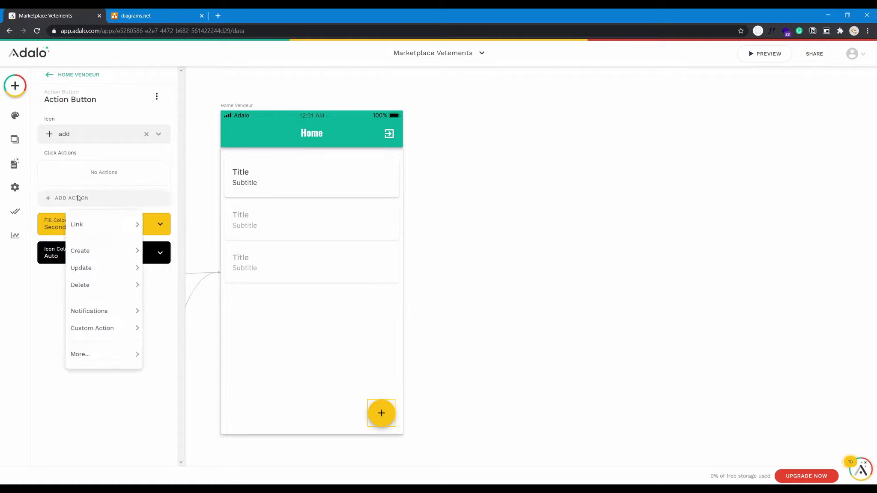
{"action": "mouse_move", "coordinate": [94, 221]}
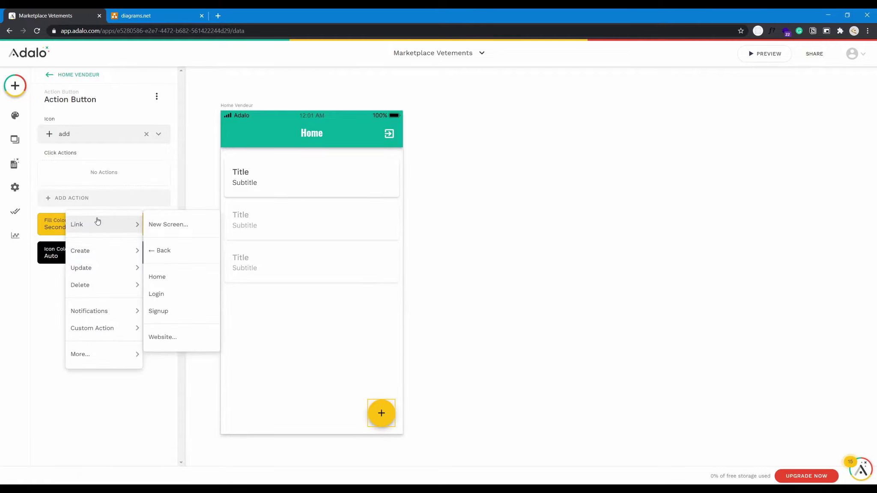
{"action": "left_click", "coordinate": [169, 224]}
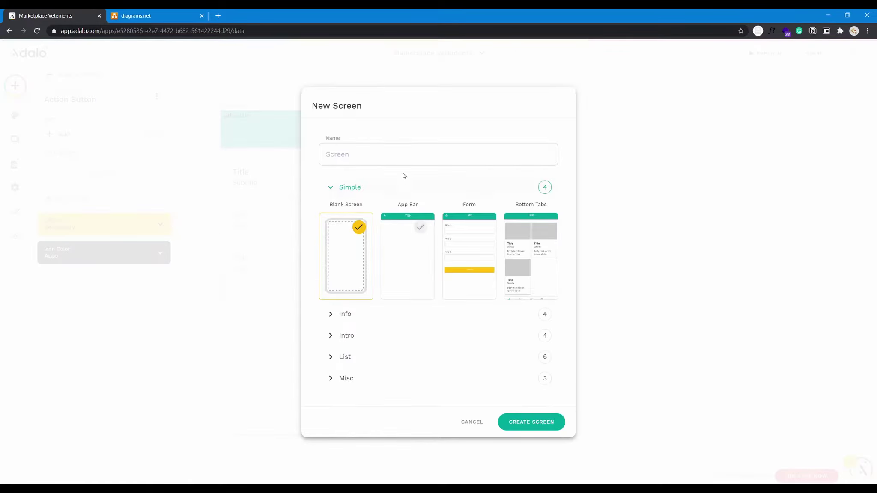
{"action": "type", "text": "vendeur_add"}
{"action": "key", "text": "BackSpace"}
{"action": "key", "text": "BackSpace"}
{"action": "type", "text": "jouter_item"}
{"action": "left_click", "coordinate": [513, 422]}
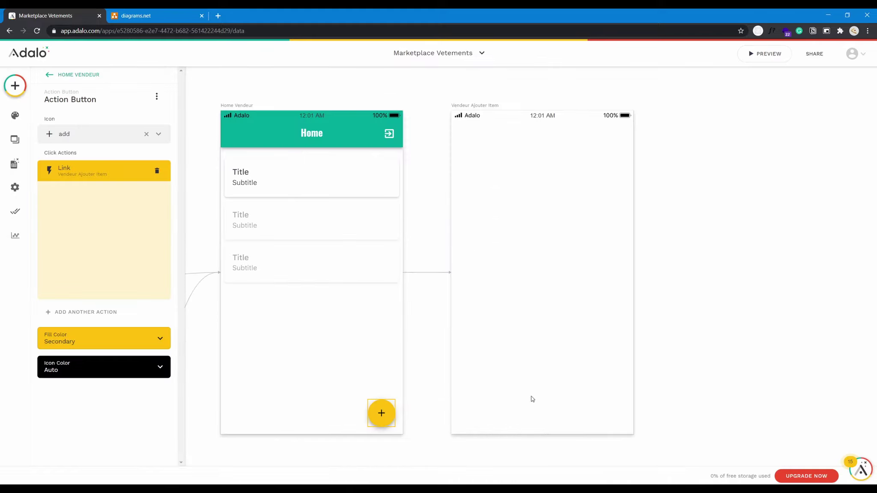
{"action": "left_click", "coordinate": [271, 126]}
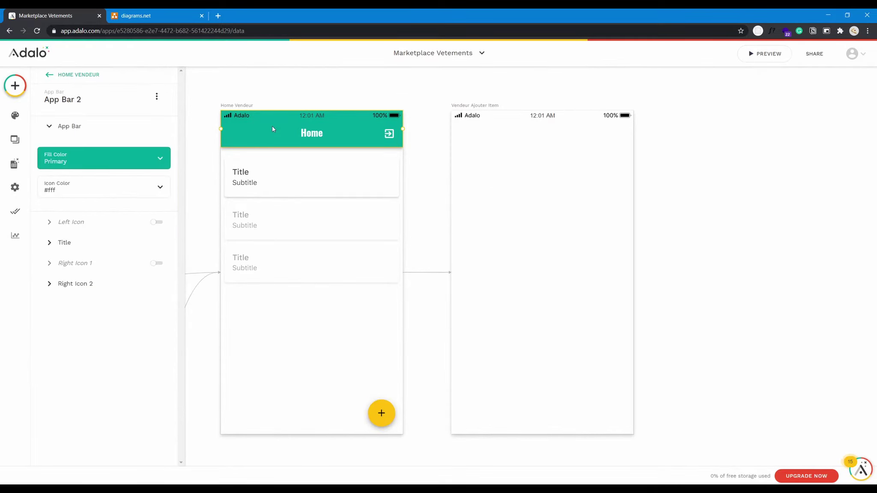
Copy the Home app bar onto Vendeur Ajouter Item and try adding a Form component.
{"action": "left_click_drag", "start_coordinate": [285, 138], "coordinate": [536, 198]}
{"action": "left_click", "coordinate": [537, 197]}
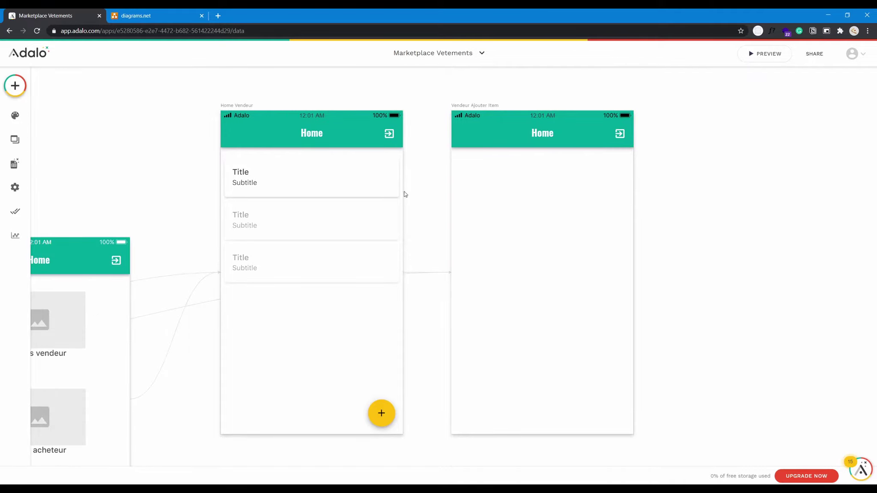
{"action": "left_click", "coordinate": [17, 90]}
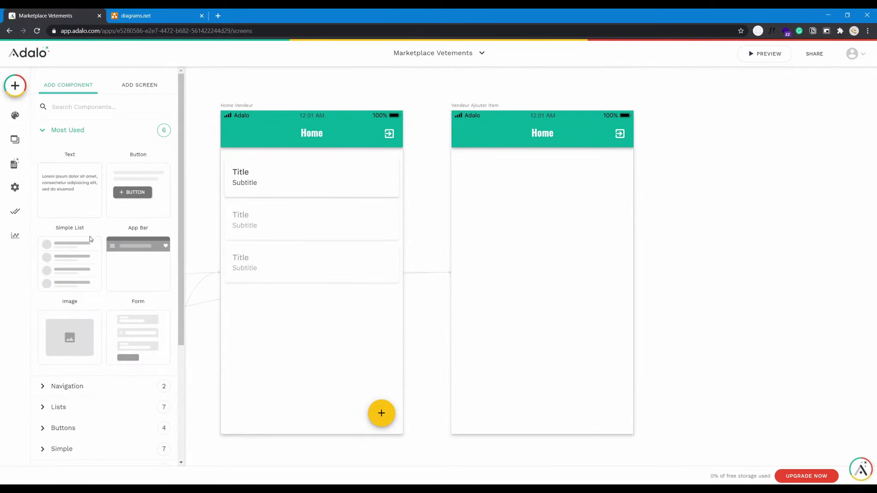
{"action": "scroll", "coordinate": [102, 290], "scroll_direction": "down", "scroll_amount": 3}
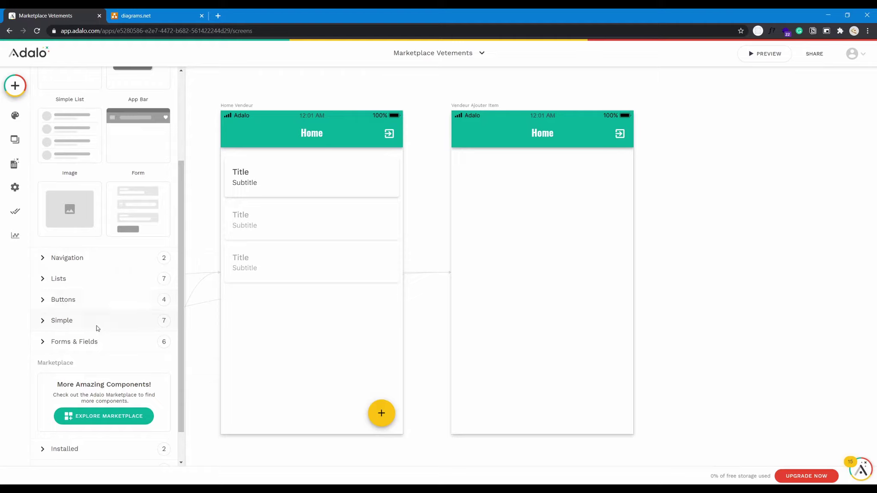
{"action": "left_click", "coordinate": [96, 340]}
{"action": "scroll", "coordinate": [128, 338], "scroll_direction": "down", "scroll_amount": 4}
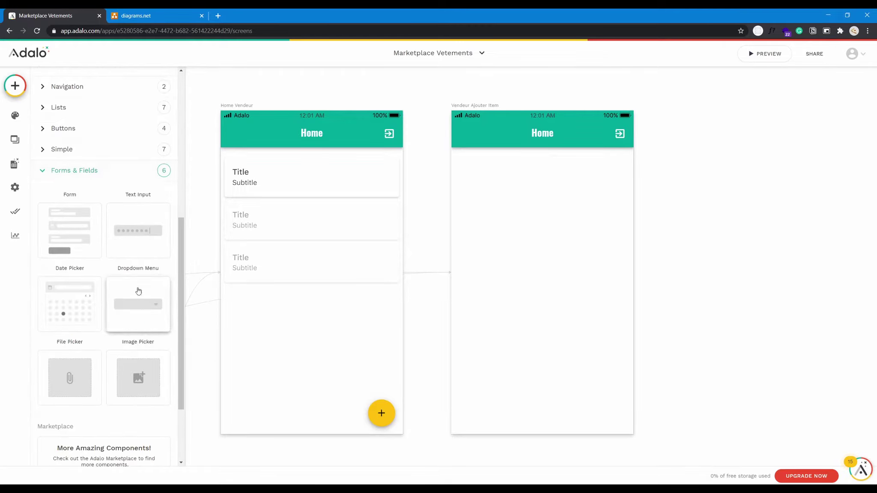
{"action": "scroll", "coordinate": [117, 296], "scroll_direction": "down", "scroll_amount": 2}
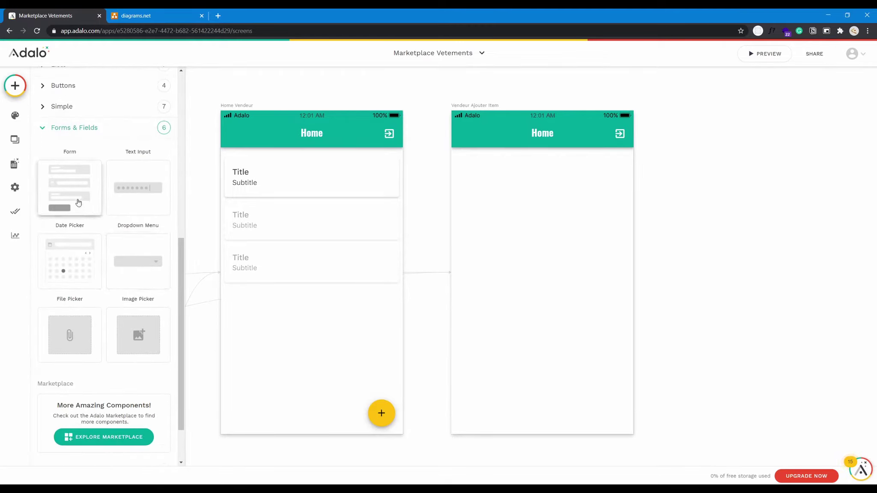
{"action": "left_click", "coordinate": [76, 197]}
Browse the Forms & Fields, Installed and Private component categories.
{"action": "left_click", "coordinate": [15, 86]}
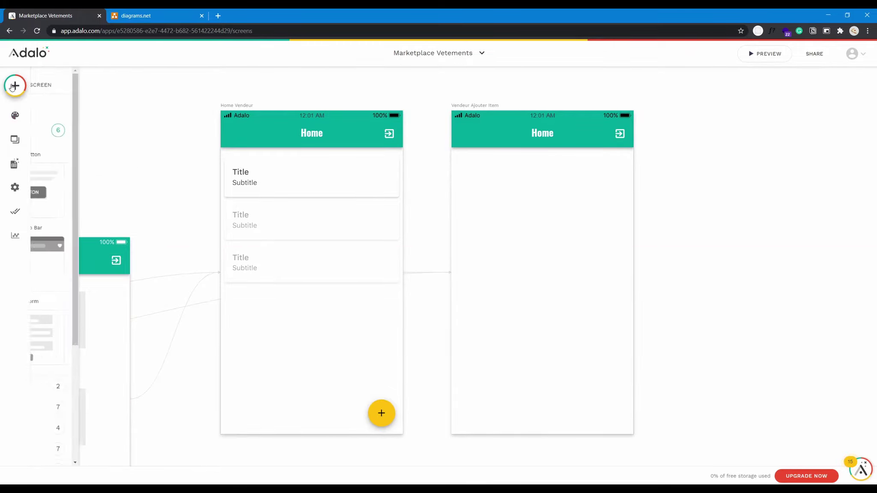
{"action": "scroll", "coordinate": [101, 343], "scroll_direction": "down", "scroll_amount": 1}
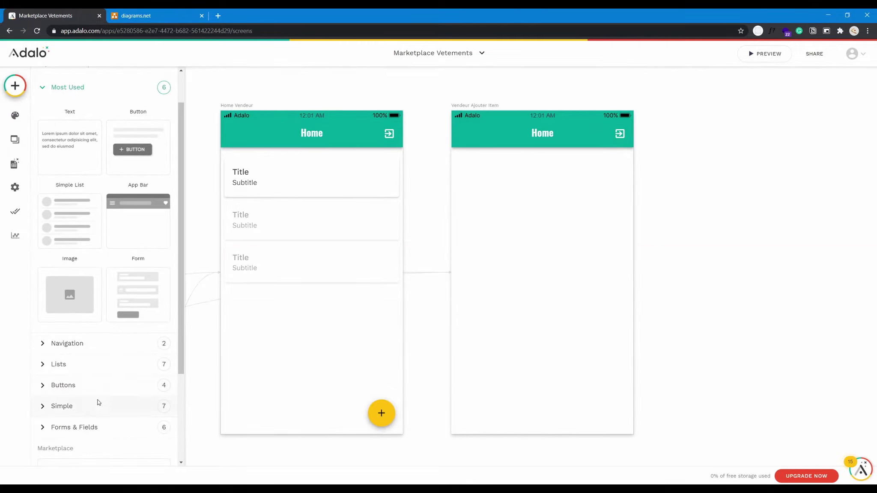
{"action": "left_click", "coordinate": [102, 428]}
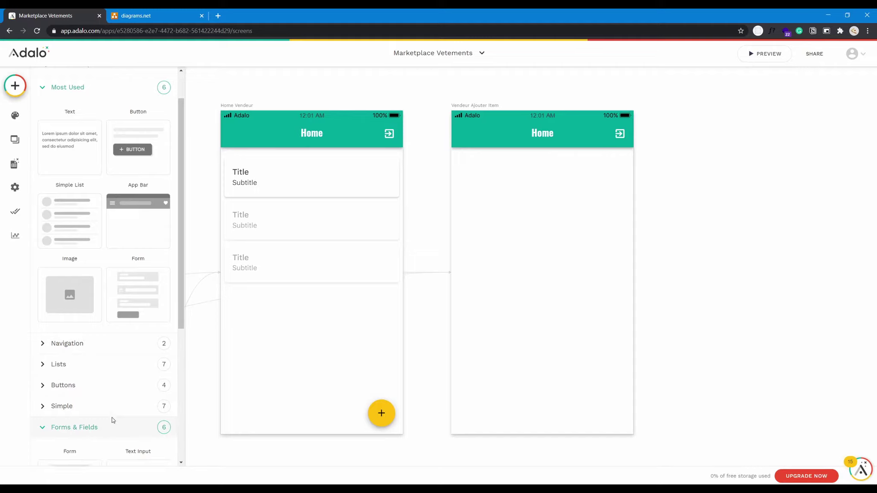
{"action": "scroll", "coordinate": [112, 419], "scroll_direction": "down", "scroll_amount": 8}
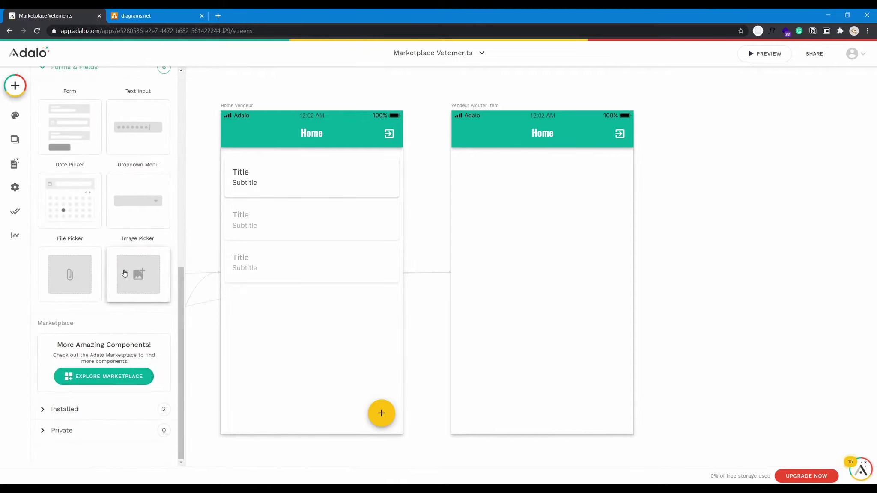
{"action": "scroll", "coordinate": [138, 209], "scroll_direction": "up", "scroll_amount": 2}
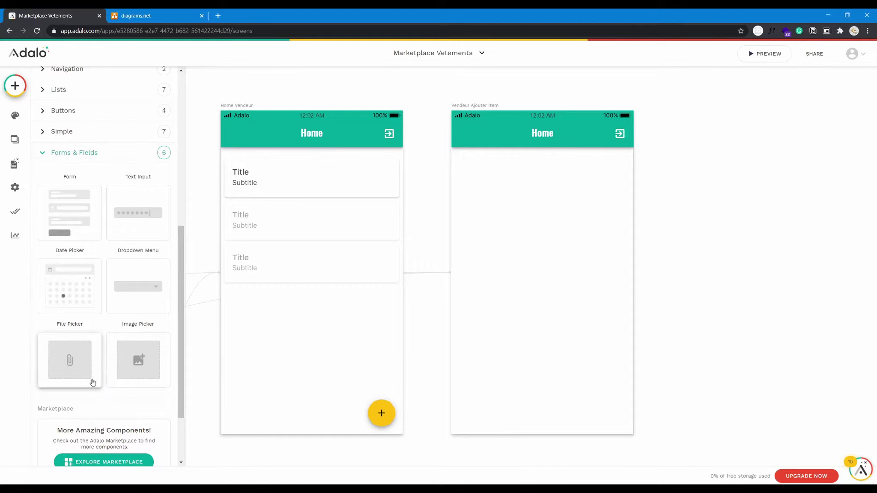
{"action": "scroll", "coordinate": [92, 383], "scroll_direction": "down", "scroll_amount": 2}
{"action": "left_click", "coordinate": [111, 415]}
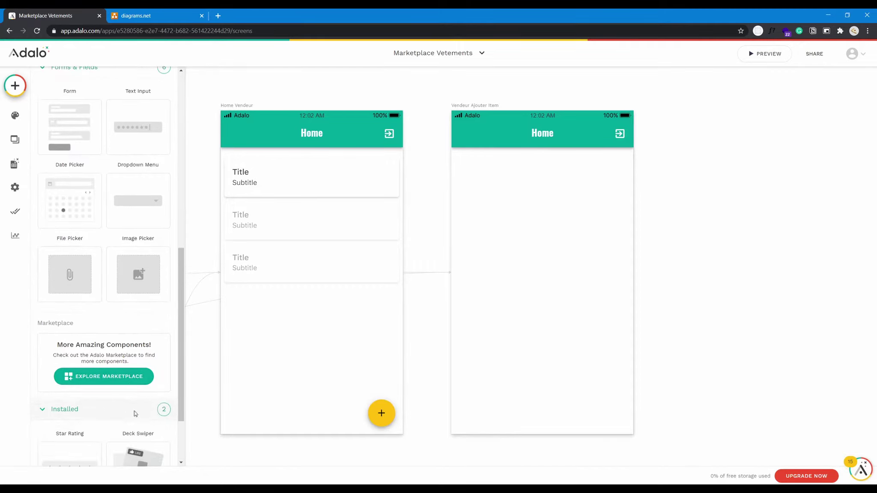
{"action": "scroll", "coordinate": [118, 459], "scroll_direction": "down", "scroll_amount": 1}
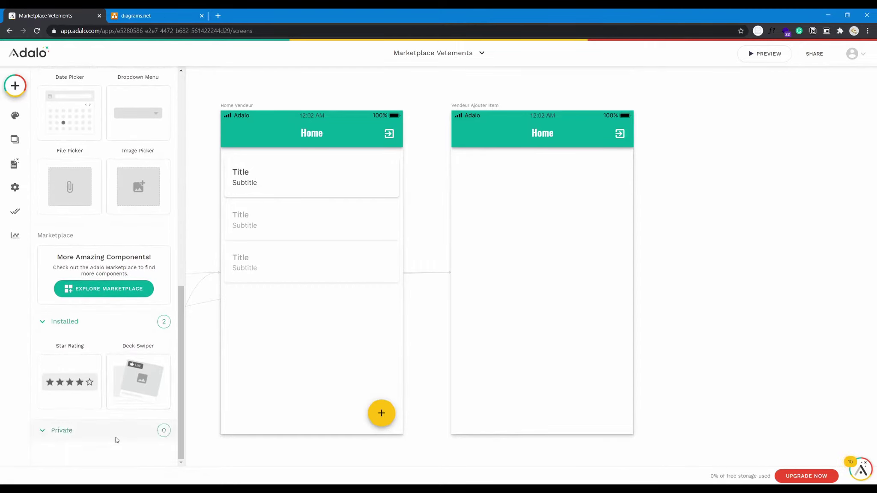
{"action": "left_click", "coordinate": [116, 432]}
{"action": "scroll", "coordinate": [116, 432], "scroll_direction": "down", "scroll_amount": 2}
{"action": "scroll", "coordinate": [120, 428], "scroll_direction": "up", "scroll_amount": 10}
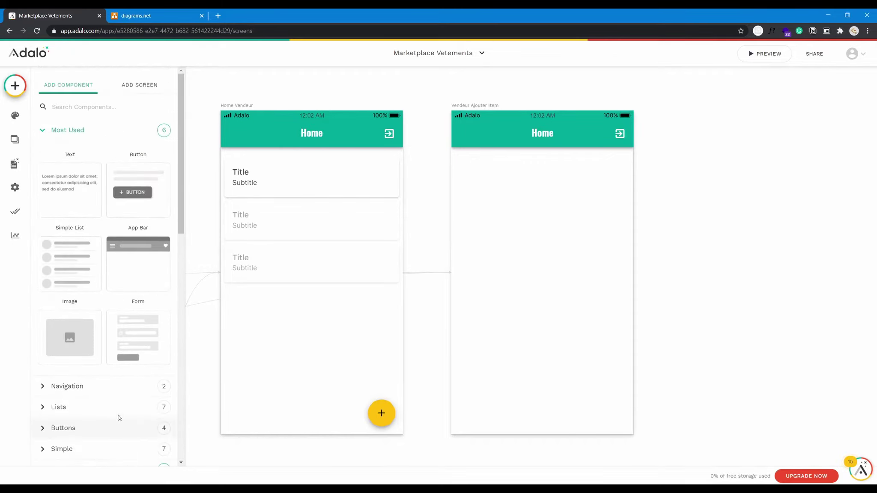
{"action": "scroll", "coordinate": [112, 364], "scroll_direction": "down", "scroll_amount": 3}
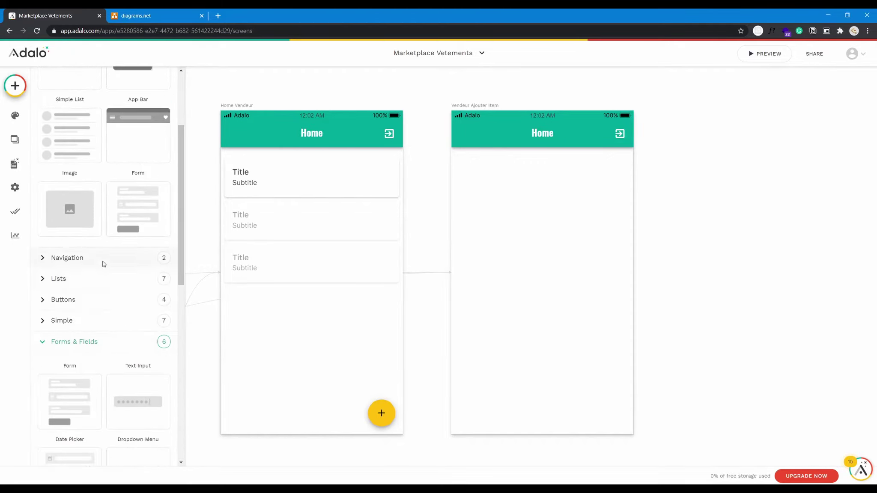
Browse Navigation, Lists, Buttons and Simple, then drop a Form onto Vendeur Ajouter Item.
{"action": "left_click", "coordinate": [103, 261]}
{"action": "left_click", "coordinate": [102, 367]}
{"action": "scroll", "coordinate": [108, 371], "scroll_direction": "down", "scroll_amount": 5}
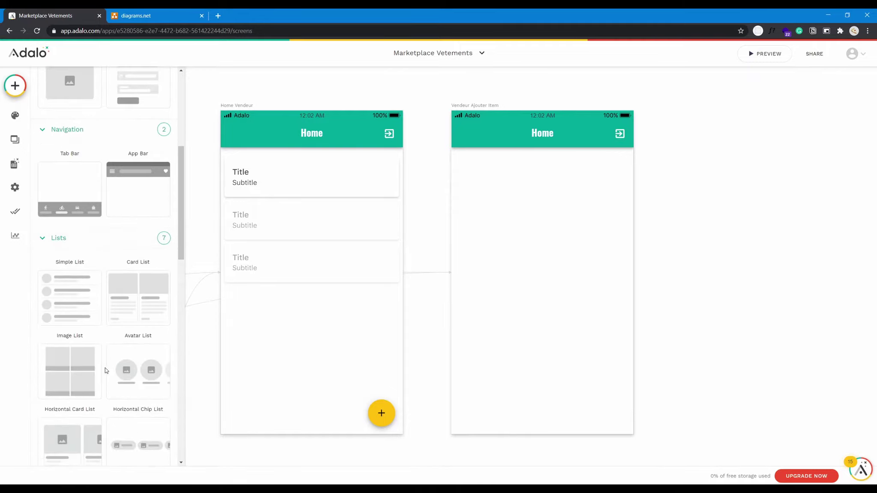
{"action": "scroll", "coordinate": [108, 371], "scroll_direction": "down", "scroll_amount": 2}
{"action": "left_click", "coordinate": [98, 356]}
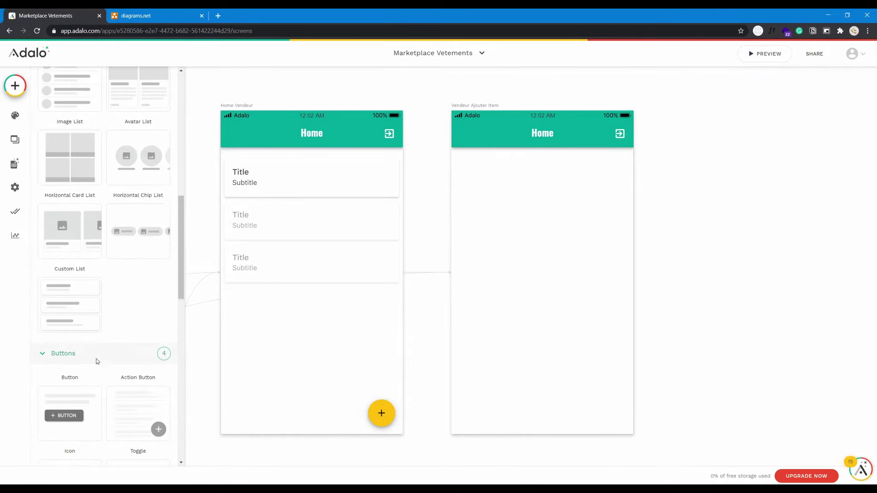
{"action": "scroll", "coordinate": [126, 339], "scroll_direction": "down", "scroll_amount": 6}
{"action": "left_click", "coordinate": [122, 238]}
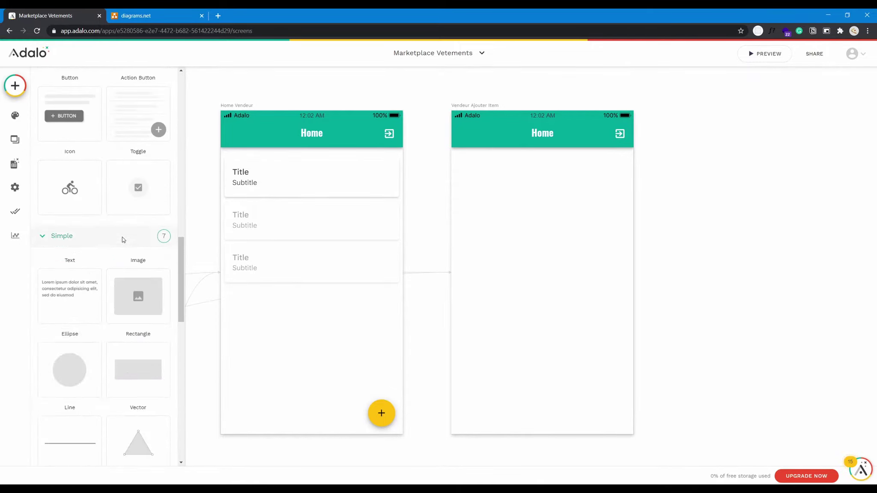
{"action": "scroll", "coordinate": [143, 313], "scroll_direction": "down", "scroll_amount": 3}
{"action": "scroll", "coordinate": [146, 319], "scroll_direction": "down", "scroll_amount": 5}
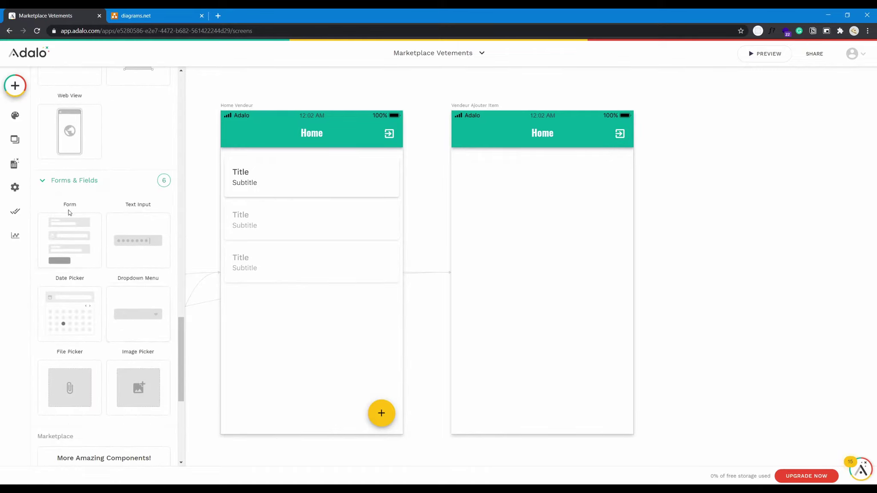
{"action": "left_click_drag", "start_coordinate": [75, 236], "coordinate": [538, 252]}
Set the form's collection to vetement so it creates new vetements.
{"action": "left_click", "coordinate": [134, 155]}
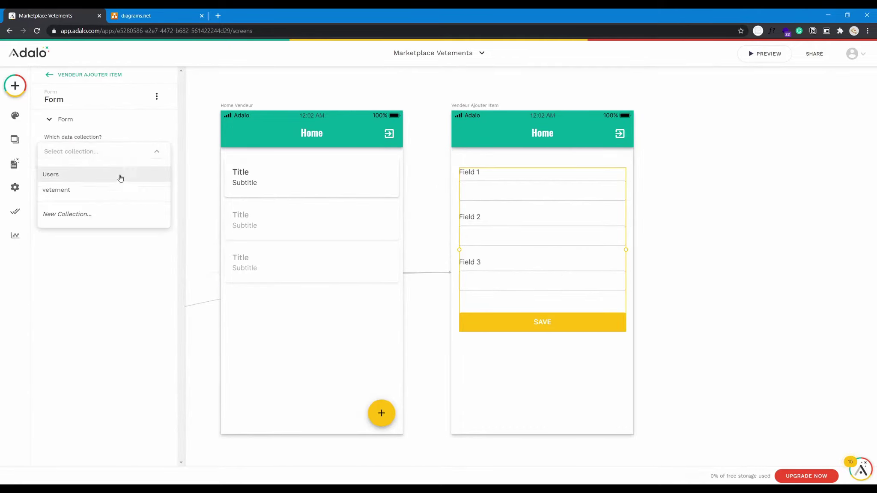
{"action": "left_click", "coordinate": [110, 191]}
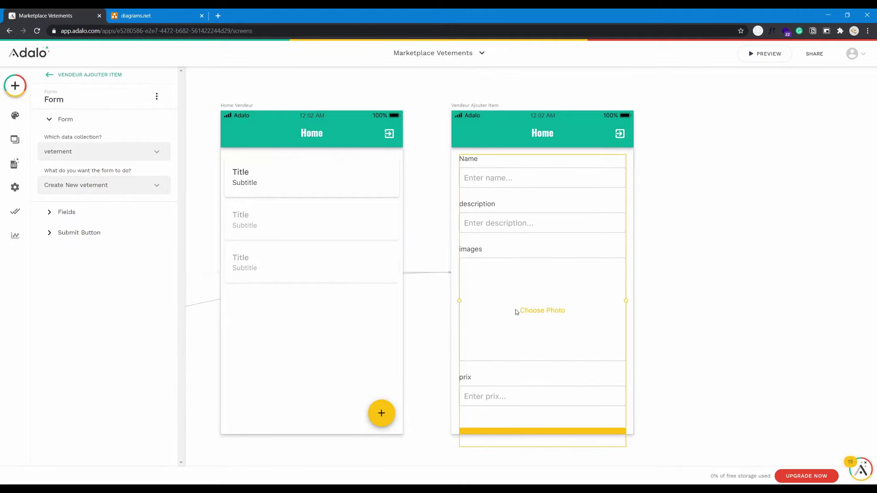
{"action": "left_click", "coordinate": [510, 131]}
{"action": "scroll", "coordinate": [618, 312], "scroll_direction": "down", "scroll_amount": 3}
{"action": "scroll", "coordinate": [480, 340], "scroll_direction": "up", "scroll_amount": 5}
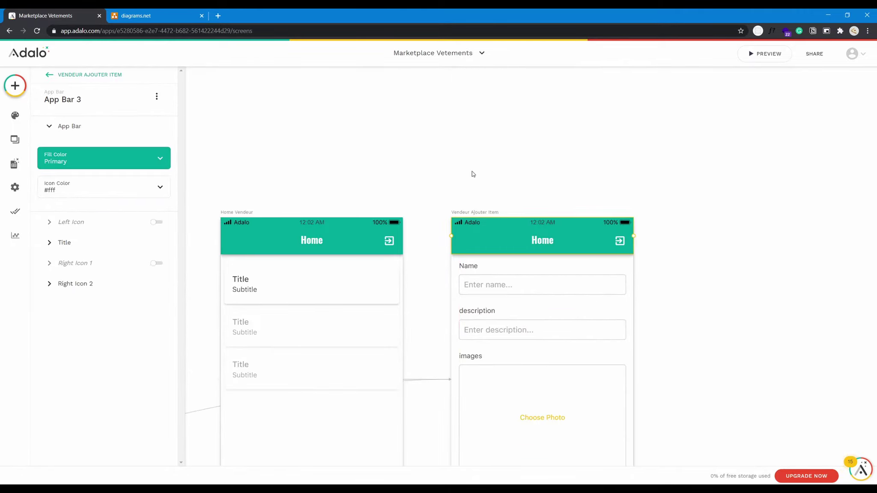
Make the Vendeur Ajouter Item screen taller to fit the form and slightly narrower.
{"action": "left_click", "coordinate": [474, 212]}
{"action": "scroll", "coordinate": [499, 350], "scroll_direction": "down", "scroll_amount": 5}
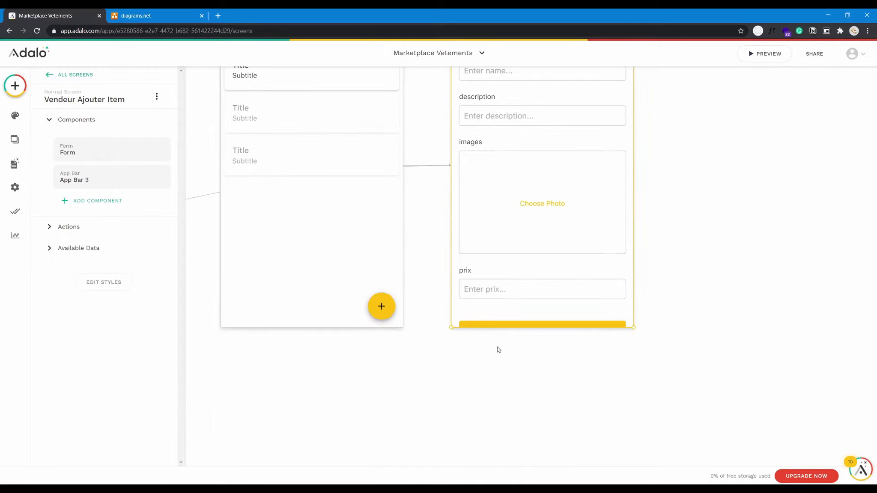
{"action": "left_click_drag", "start_coordinate": [452, 329], "coordinate": [448, 405]}
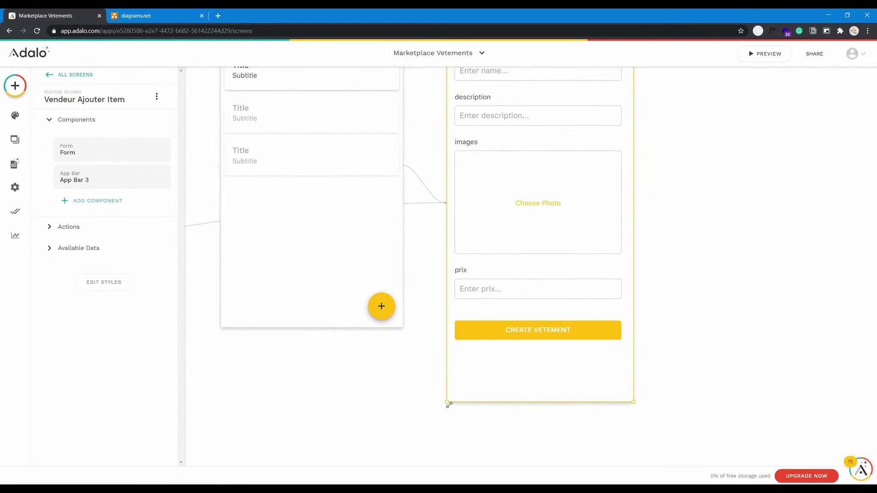
{"action": "scroll", "coordinate": [515, 389], "scroll_direction": "up", "scroll_amount": 5}
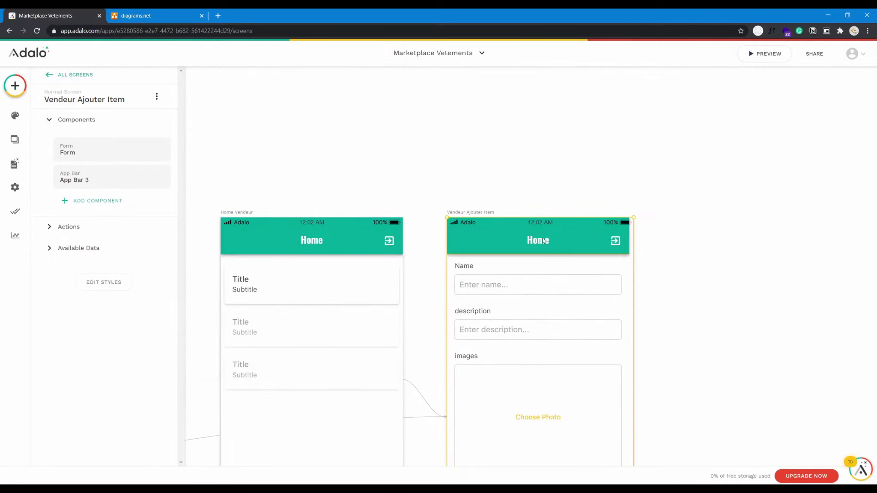
{"action": "left_click_drag", "start_coordinate": [630, 238], "coordinate": [625, 237]}
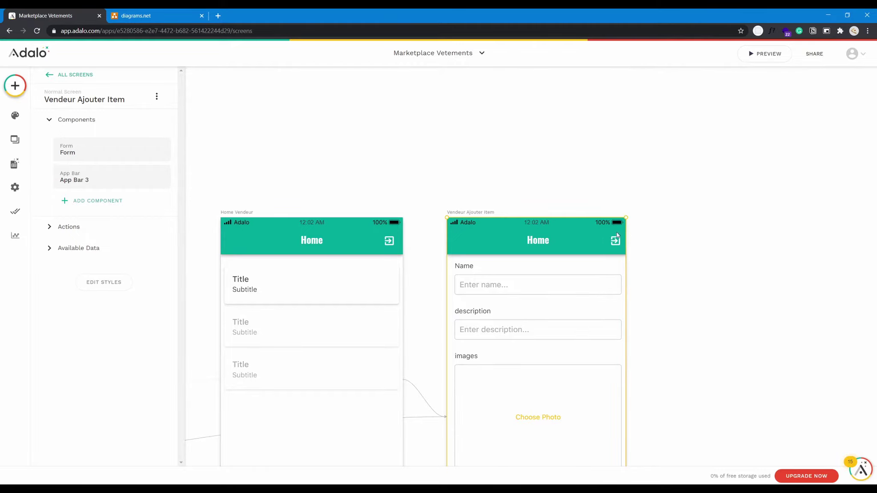
{"action": "scroll", "coordinate": [529, 333], "scroll_direction": "down", "scroll_amount": 6}
{"action": "scroll", "coordinate": [460, 323], "scroll_direction": "up", "scroll_amount": 3}
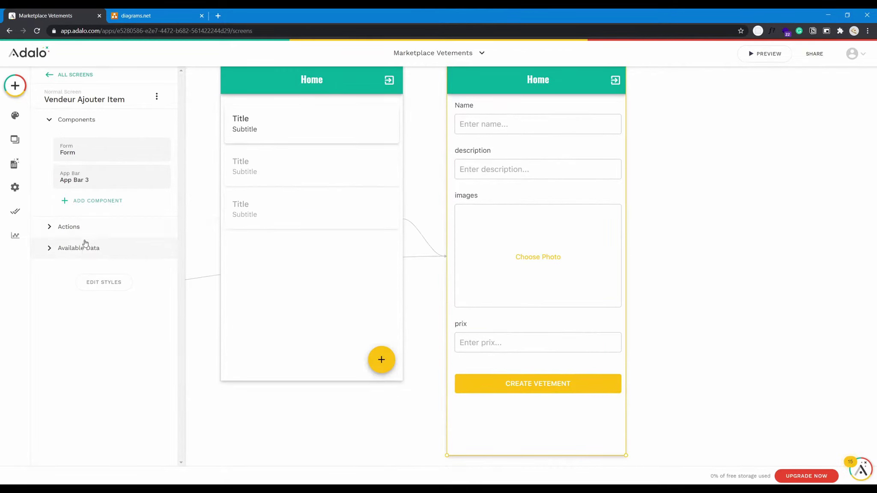
Review the form's settings and field list, nudging the form slightly left.
{"action": "left_click", "coordinate": [77, 227]}
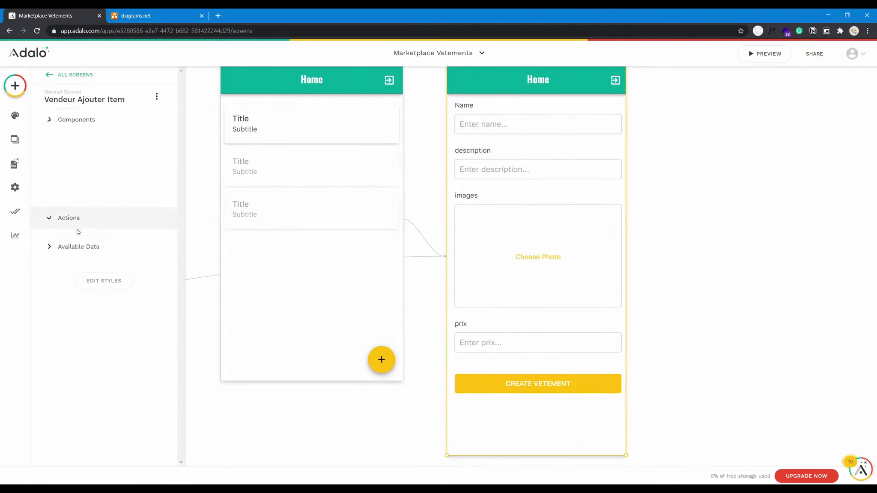
{"action": "left_click", "coordinate": [79, 119]}
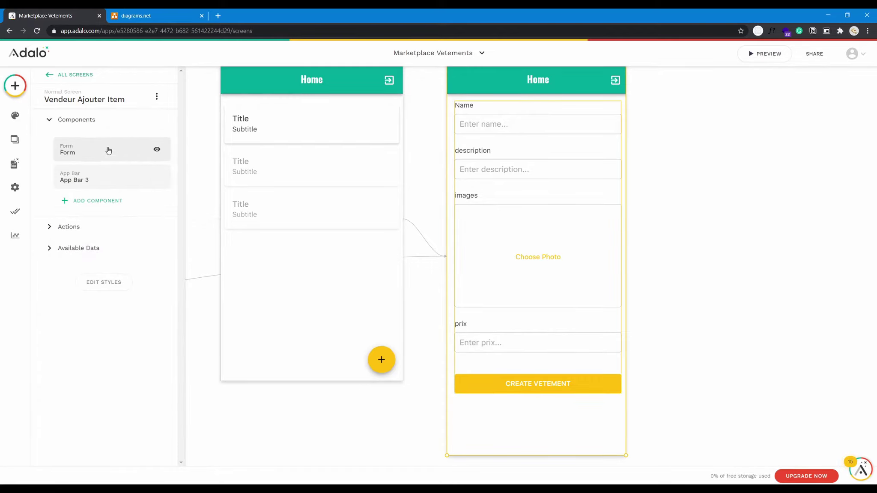
{"action": "left_click", "coordinate": [107, 149]}
{"action": "left_click", "coordinate": [93, 234]}
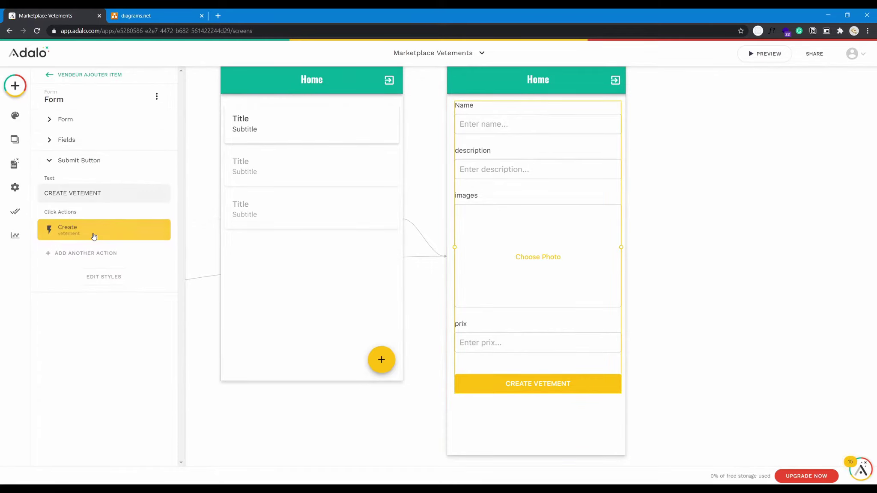
{"action": "left_click", "coordinate": [80, 146]}
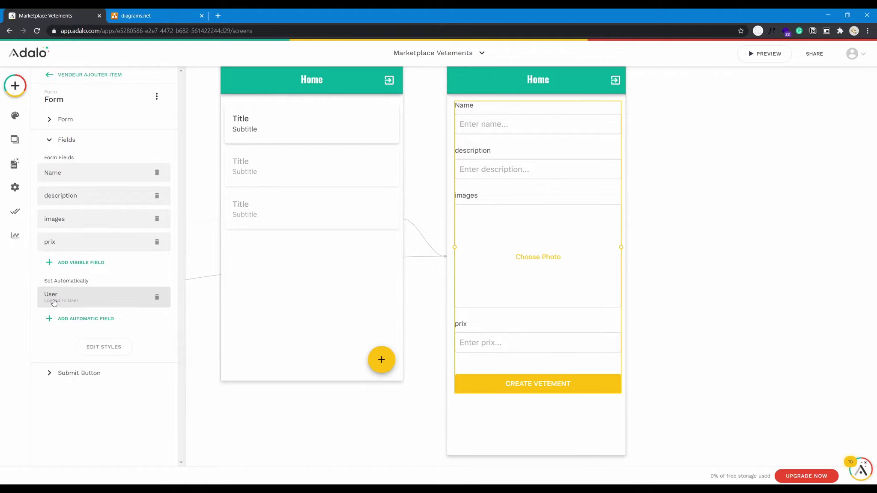
{"action": "left_click_drag", "start_coordinate": [561, 203], "coordinate": [570, 217]}
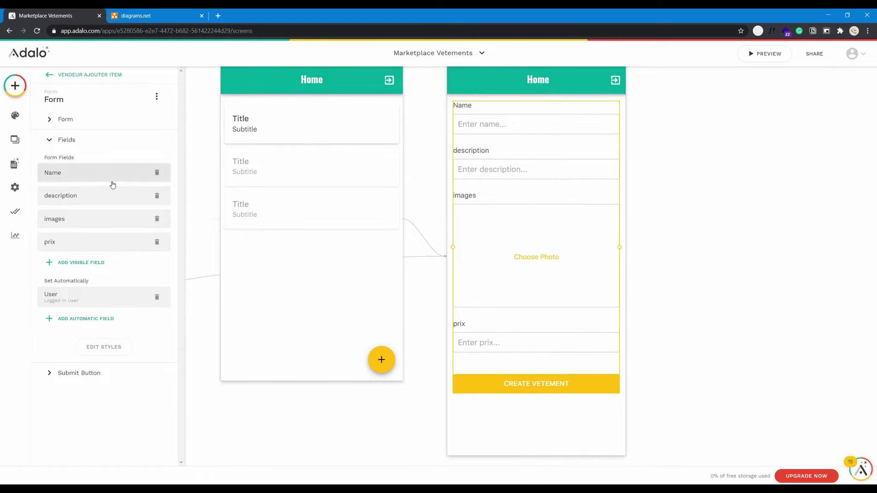
Rename the description field label to Description and the images label to Image.
{"action": "left_click", "coordinate": [108, 197]}
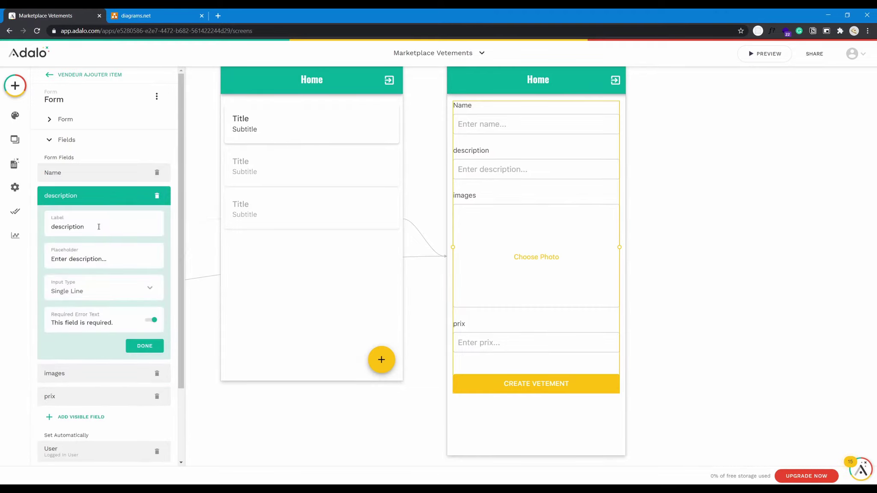
{"action": "type", "text": "Description"}
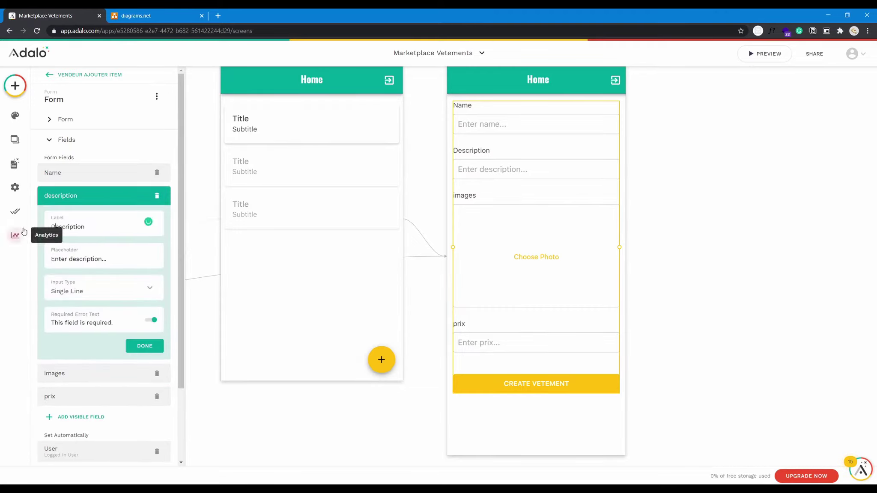
{"action": "left_click", "coordinate": [101, 192]}
{"action": "left_click", "coordinate": [86, 220]}
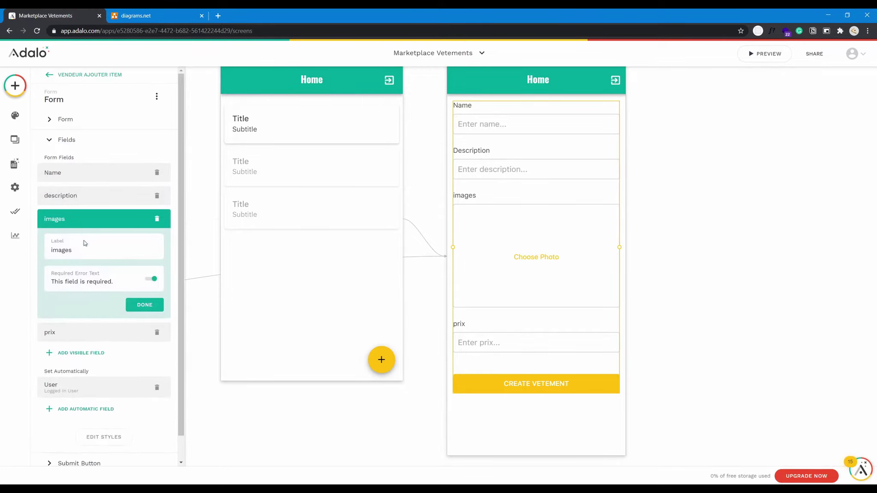
{"action": "double_click", "coordinate": [84, 244]}
{"action": "type", "text": "Cover"}
{"action": "key", "text": "ctrl+a"}
{"action": "type", "text": "Image"}
Capitalise the prix field label to Prix.
{"action": "left_click", "coordinate": [75, 328]}
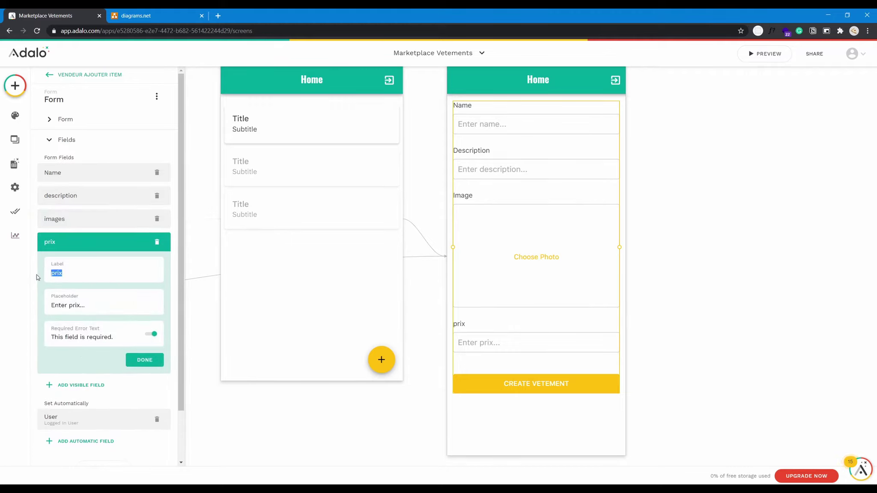
{"action": "key", "text": "Left"}
{"action": "type", "text": "P"}
{"action": "scroll", "coordinate": [102, 377], "scroll_direction": "down", "scroll_amount": 2}
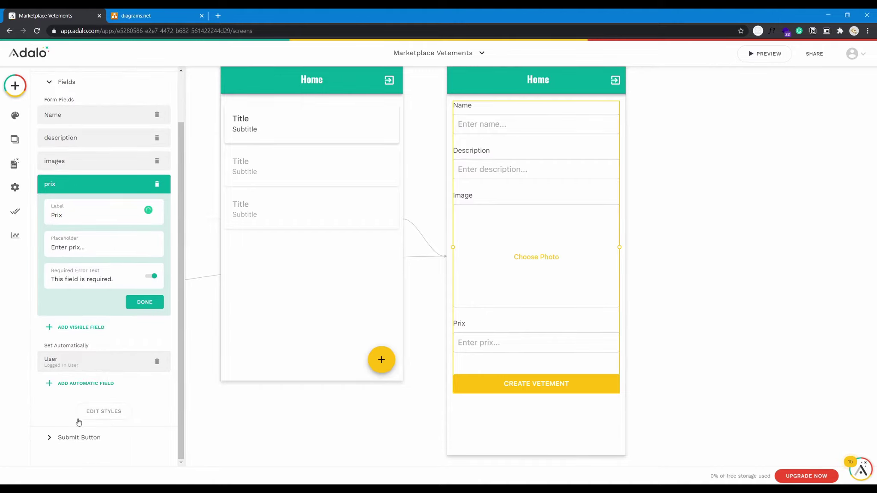
{"action": "left_click", "coordinate": [94, 440]}
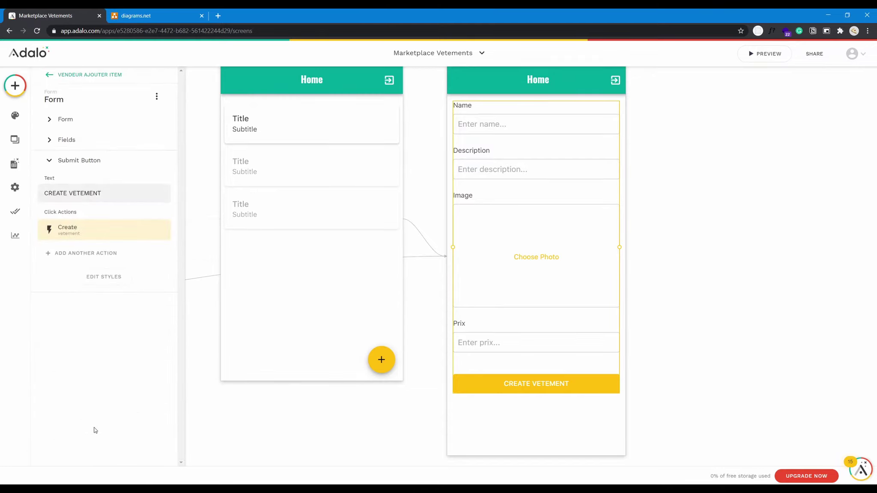
Add a second submit action linking to Home Vendeur after the vetement is created.
{"action": "left_click", "coordinate": [85, 230]}
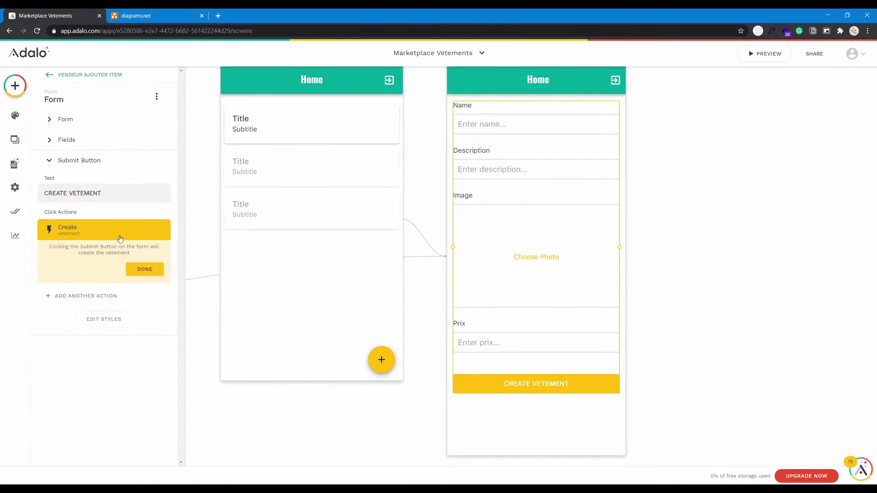
{"action": "left_click", "coordinate": [126, 298]}
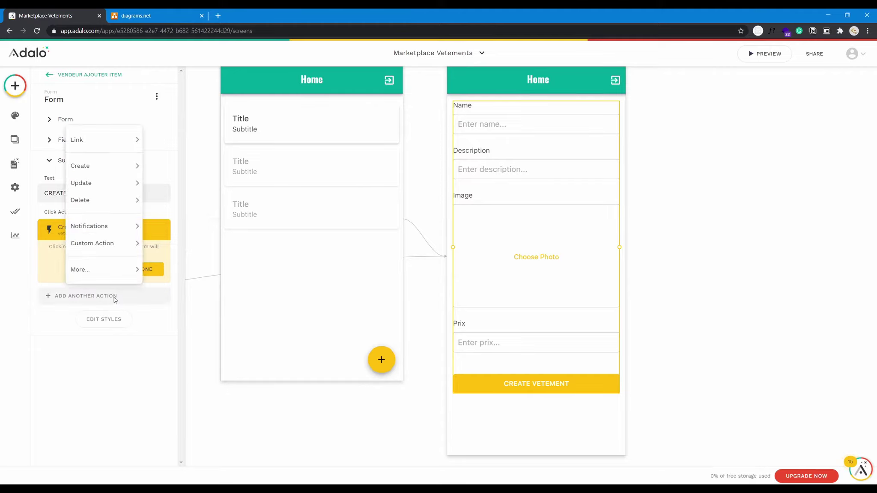
{"action": "mouse_move", "coordinate": [117, 144]}
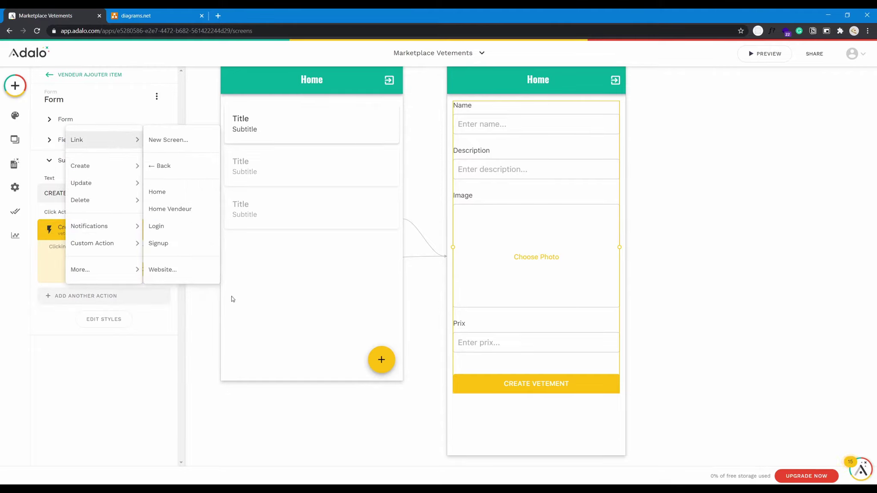
{"action": "left_click", "coordinate": [186, 211]}
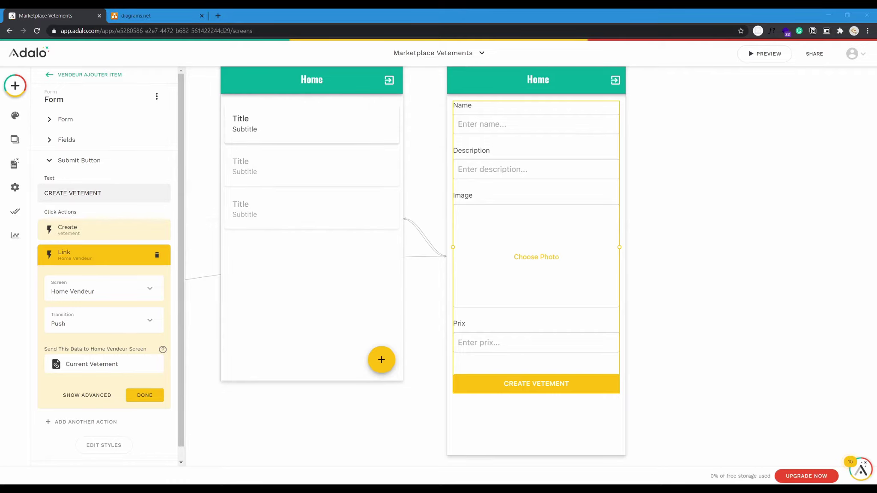
{"action": "left_click", "coordinate": [252, 195]}
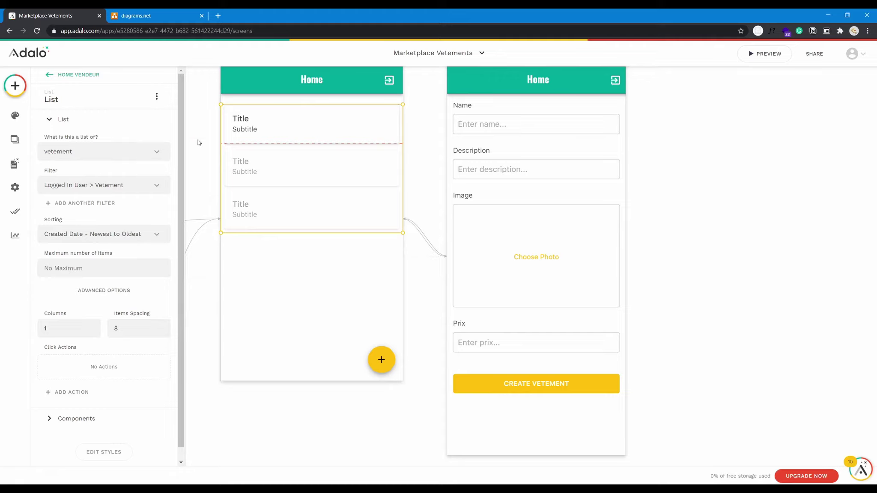
Replace the card's Title text with Magic Text Current Vetement > Name.
{"action": "left_click", "coordinate": [126, 413]}
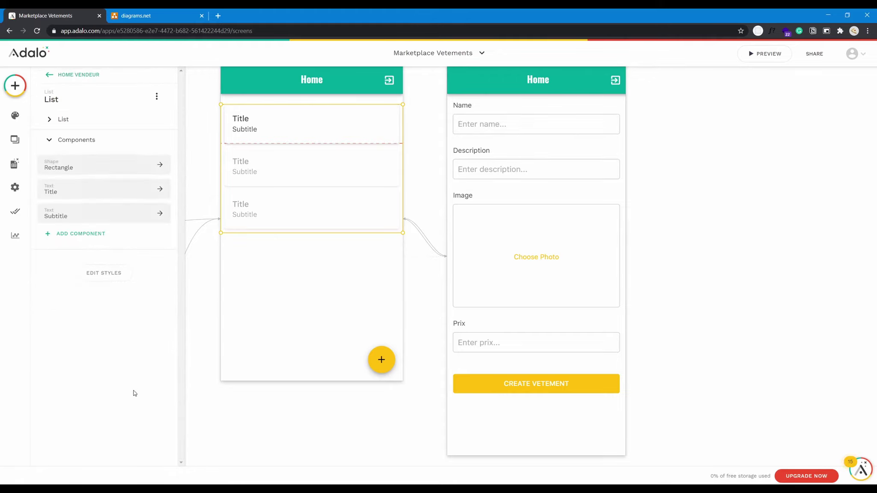
{"action": "left_click", "coordinate": [84, 191]}
{"action": "left_click", "coordinate": [46, 160]}
{"action": "mouse_move", "coordinate": [74, 185]}
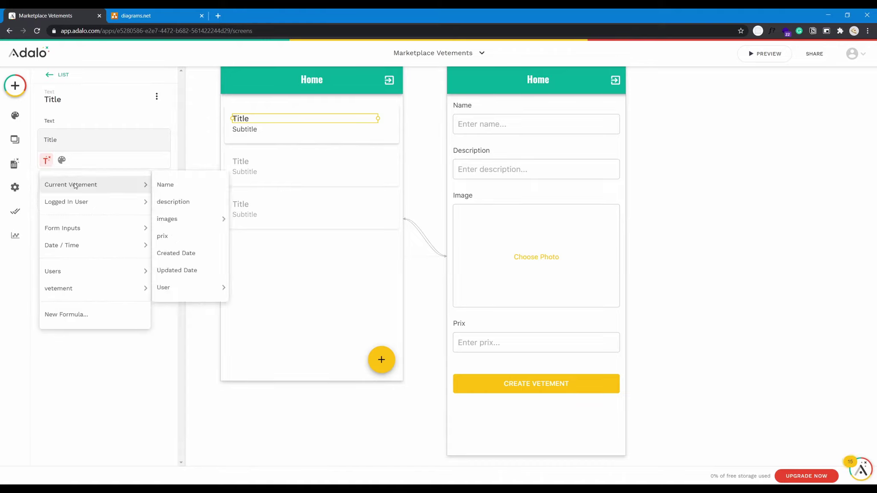
{"action": "left_click", "coordinate": [172, 186]}
{"action": "double_click", "coordinate": [43, 144]}
{"action": "key", "text": "BackSpace"}
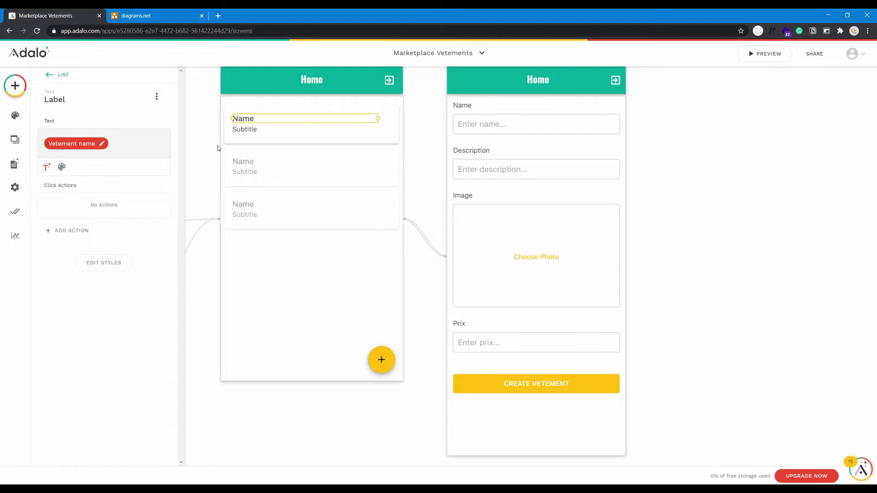
{"action": "left_click", "coordinate": [58, 75]}
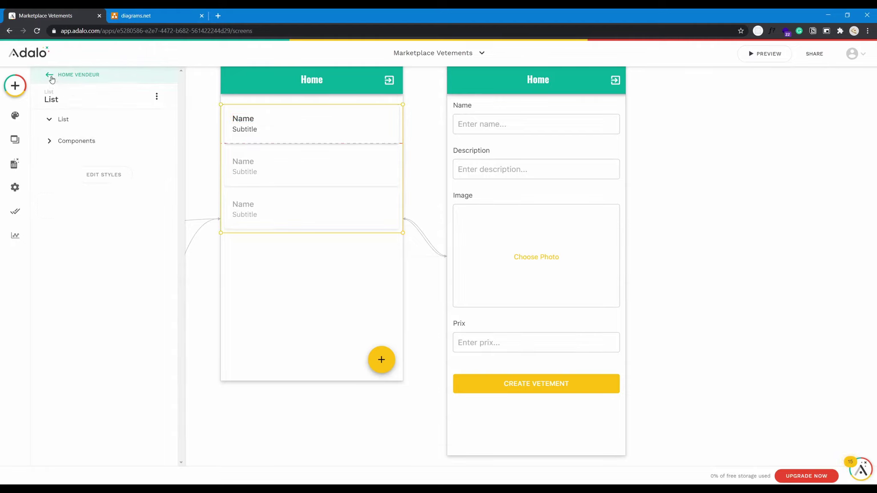
Replace the card's Subtitle text with the current vetement's description.
{"action": "left_click", "coordinate": [116, 404]}
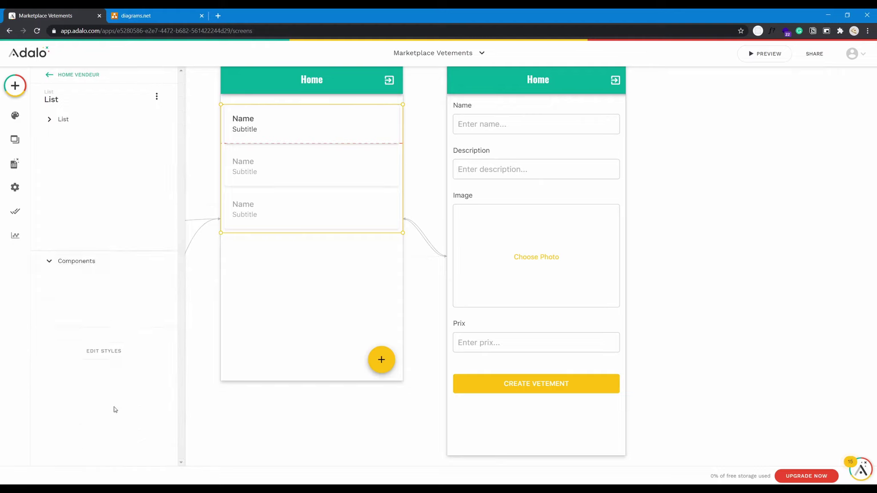
{"action": "left_click", "coordinate": [112, 211]}
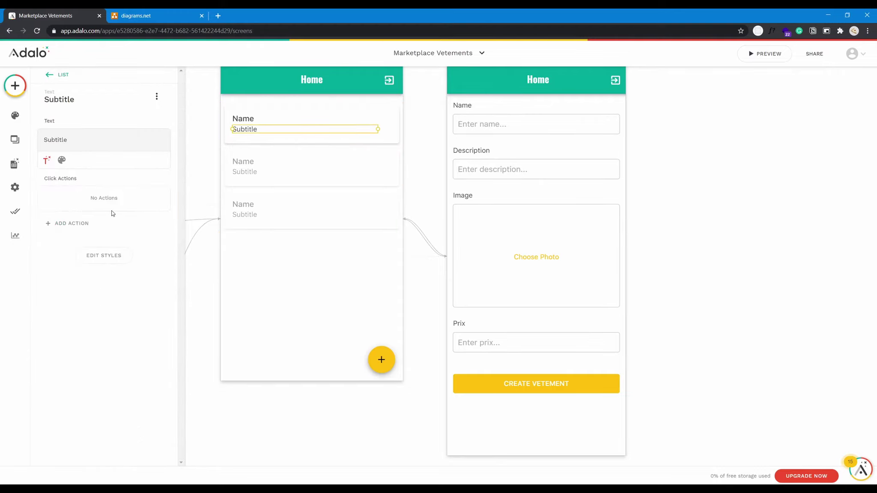
{"action": "left_click", "coordinate": [47, 161]}
{"action": "mouse_move", "coordinate": [115, 185]}
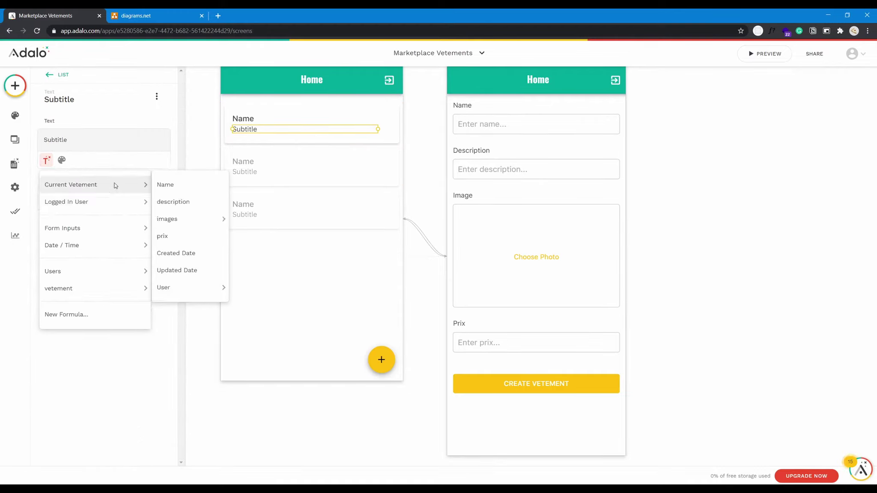
{"action": "left_click", "coordinate": [180, 203]}
{"action": "double_click", "coordinate": [48, 146]}
{"action": "key", "text": "BackSpace"}
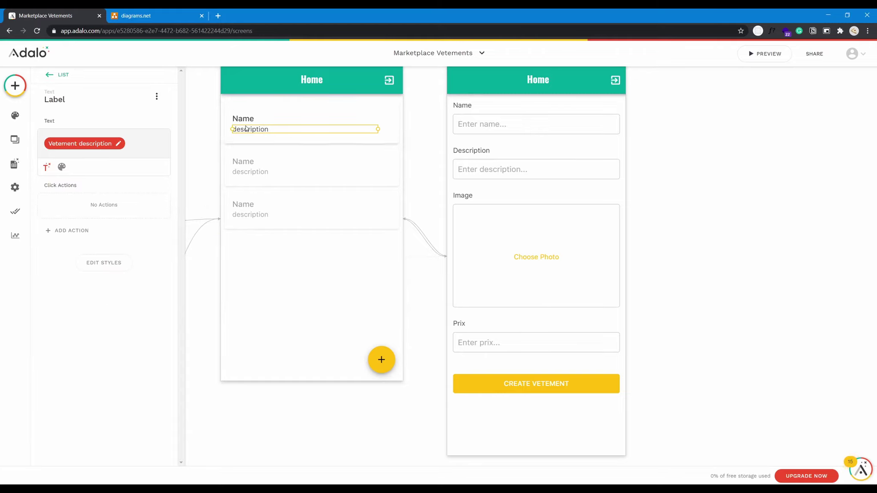
{"action": "left_click", "coordinate": [228, 145]}
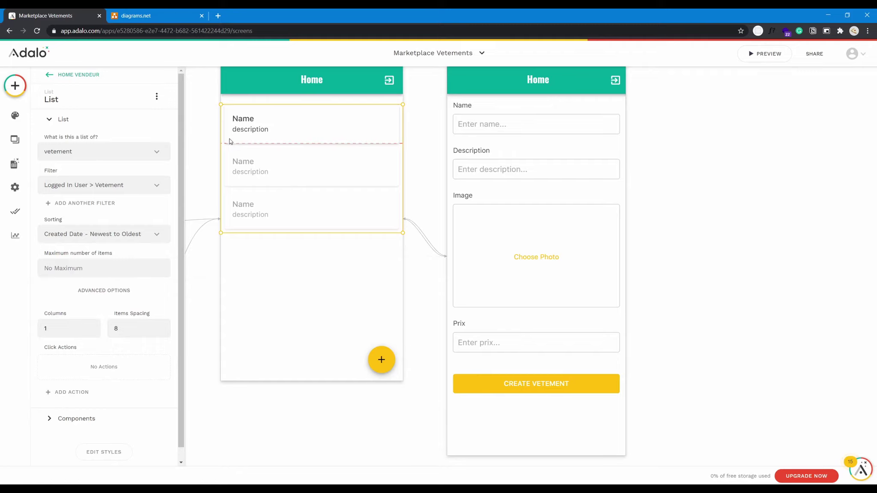
{"action": "left_click", "coordinate": [302, 117]}
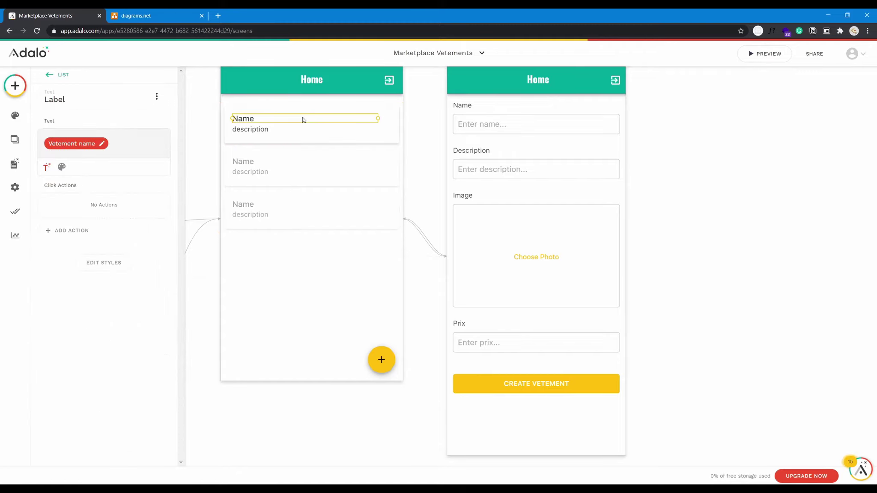
{"action": "left_click", "coordinate": [226, 136]}
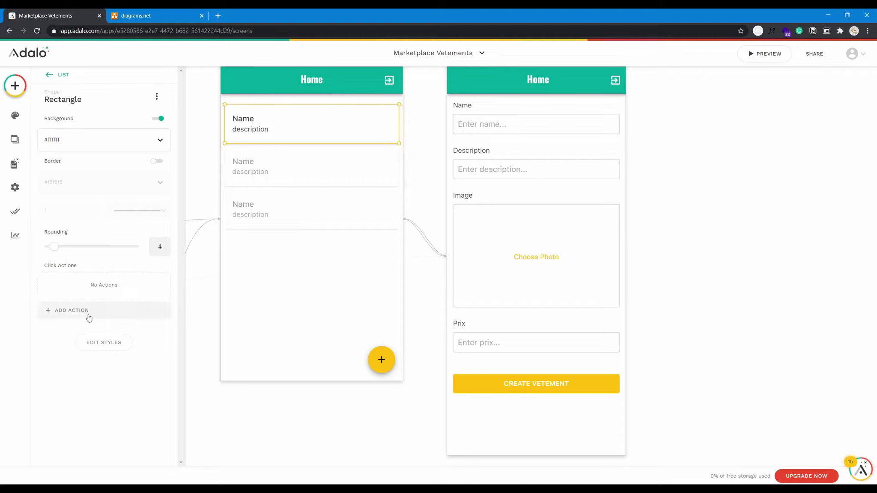
{"action": "left_click", "coordinate": [60, 74]}
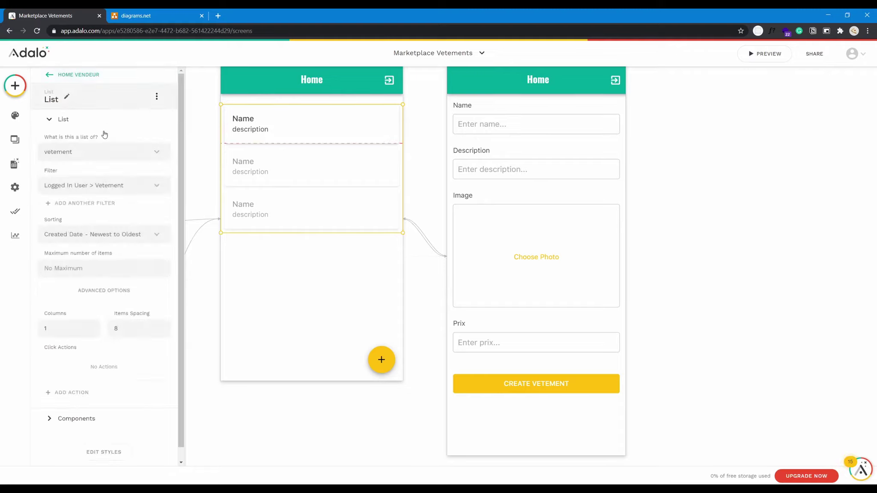
Add a Simple Image component inside the Home Vendeur list card.
{"action": "scroll", "coordinate": [111, 343], "scroll_direction": "down", "scroll_amount": 1}
{"action": "left_click", "coordinate": [109, 402]}
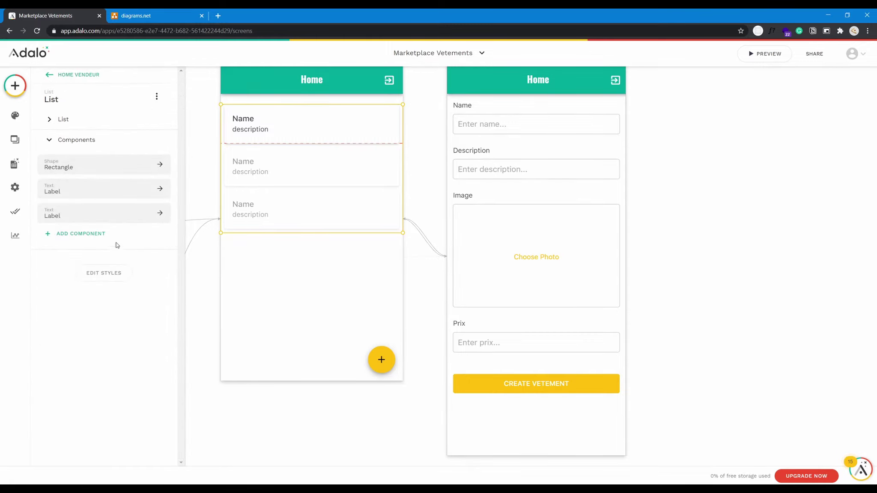
{"action": "left_click", "coordinate": [110, 235]}
{"action": "scroll", "coordinate": [149, 305], "scroll_direction": "down", "scroll_amount": 3}
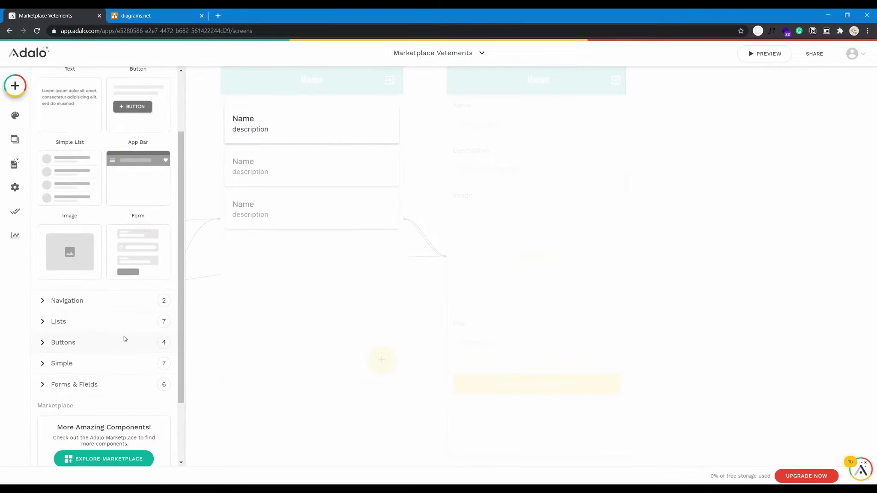
{"action": "left_click", "coordinate": [103, 362]}
{"action": "scroll", "coordinate": [107, 364], "scroll_direction": "down", "scroll_amount": 3}
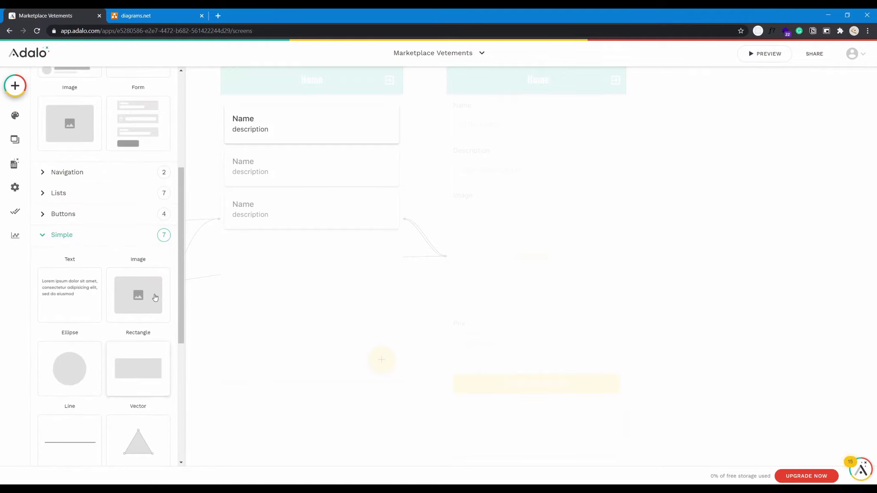
{"action": "left_click_drag", "start_coordinate": [153, 298], "coordinate": [289, 181]}
Enlarge the card rectangle downward and fit the image below the description.
{"action": "left_click", "coordinate": [286, 120]}
{"action": "left_click", "coordinate": [283, 112]}
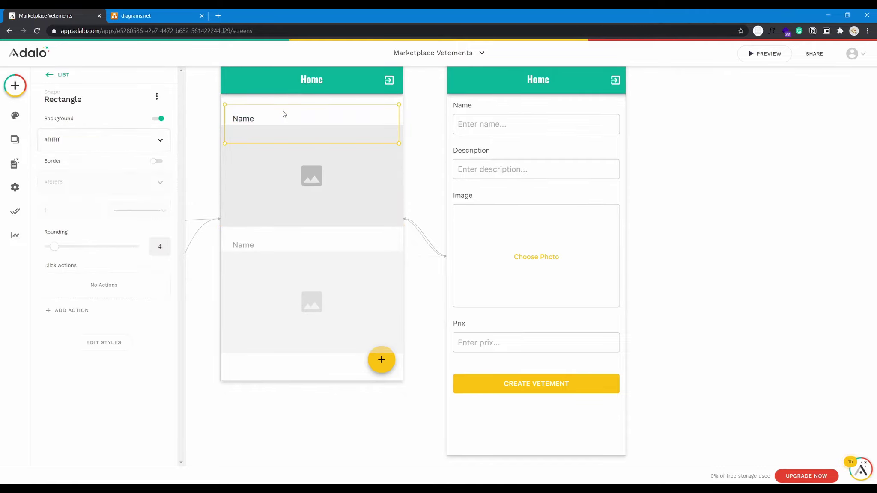
{"action": "left_click_drag", "start_coordinate": [225, 143], "coordinate": [224, 240]}
{"action": "left_click", "coordinate": [287, 204]}
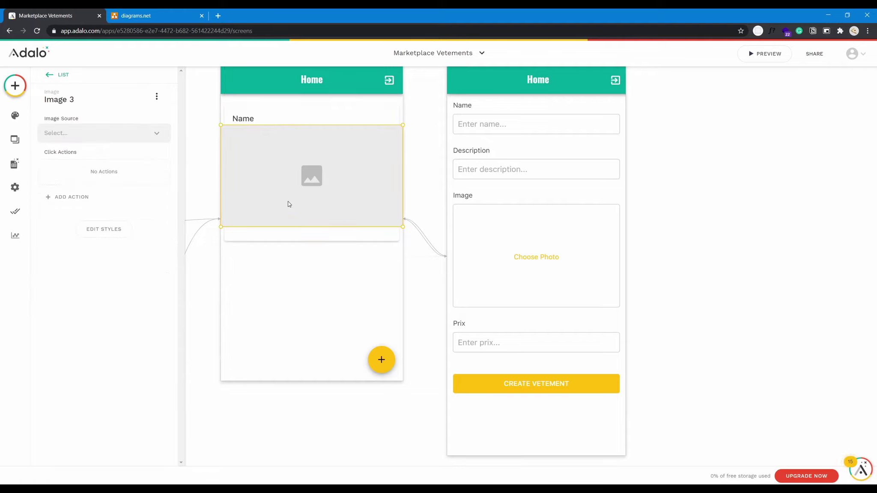
{"action": "mouse_move", "coordinate": [285, 206]}
{"action": "left_mouse_down"}
{"action": "mouse_move", "coordinate": [298, 208]}
{"action": "mouse_move", "coordinate": [293, 222]}
{"action": "mouse_move", "coordinate": [288, 219]}
{"action": "left_mouse_up"}
{"action": "left_click_drag", "start_coordinate": [404, 242], "coordinate": [382, 227]}
{"action": "left_click", "coordinate": [354, 280]}
Select the card's description, name and rectangle, then the vetement list holding them.
{"action": "left_click", "coordinate": [339, 131]}
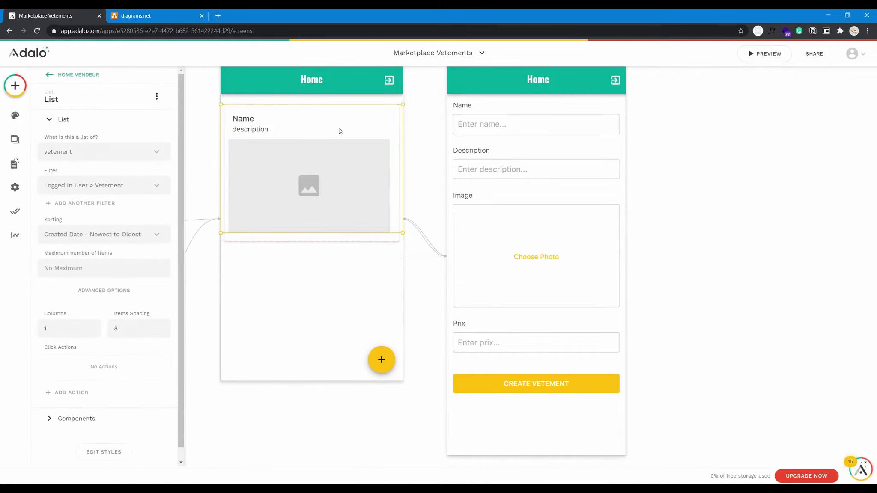
{"action": "left_click", "coordinate": [339, 130]}
{"action": "left_click", "coordinate": [335, 119]}
{"action": "left_click", "coordinate": [330, 113]}
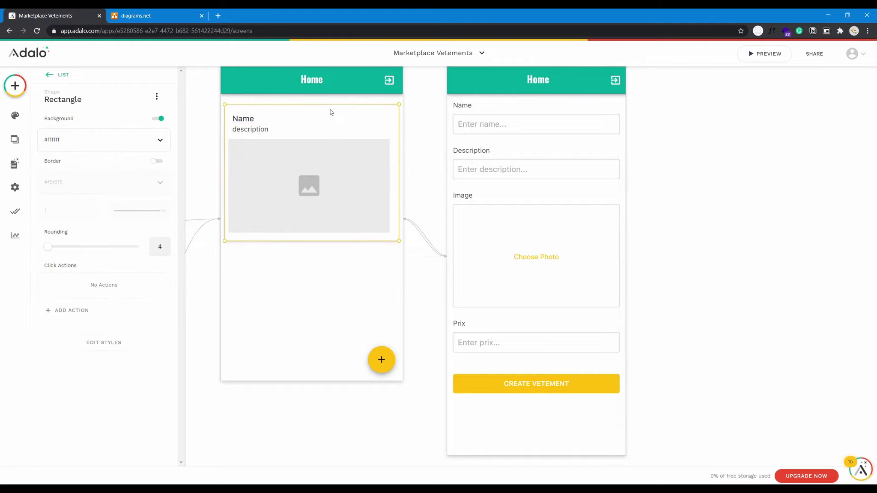
{"action": "scroll", "coordinate": [298, 296], "scroll_direction": "down", "scroll_amount": 6}
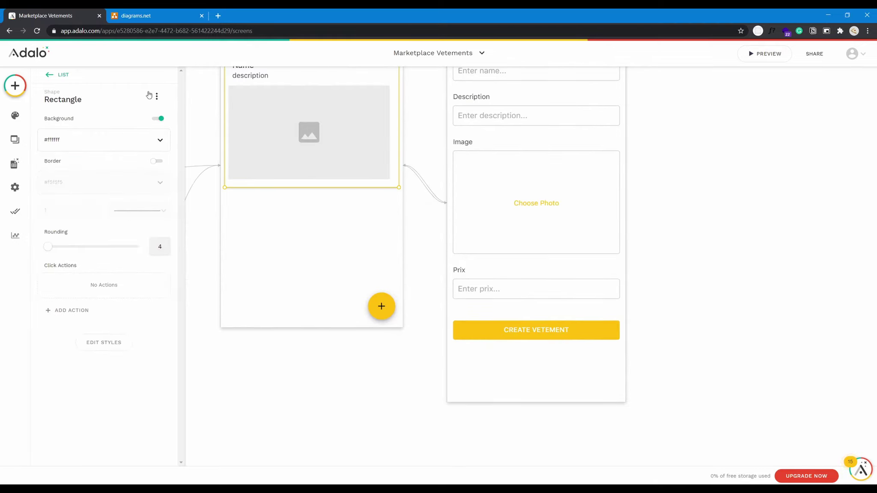
{"action": "left_click", "coordinate": [65, 76]}
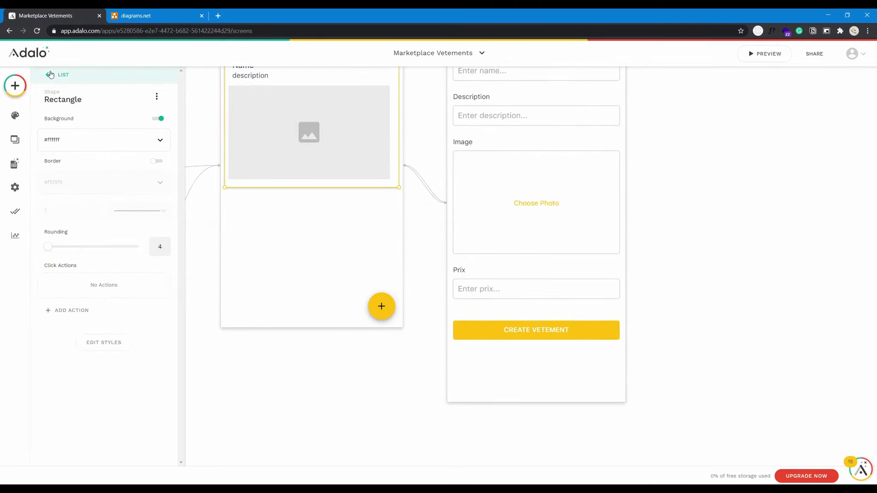
{"action": "left_click", "coordinate": [281, 228]}
{"action": "left_click", "coordinate": [236, 184]}
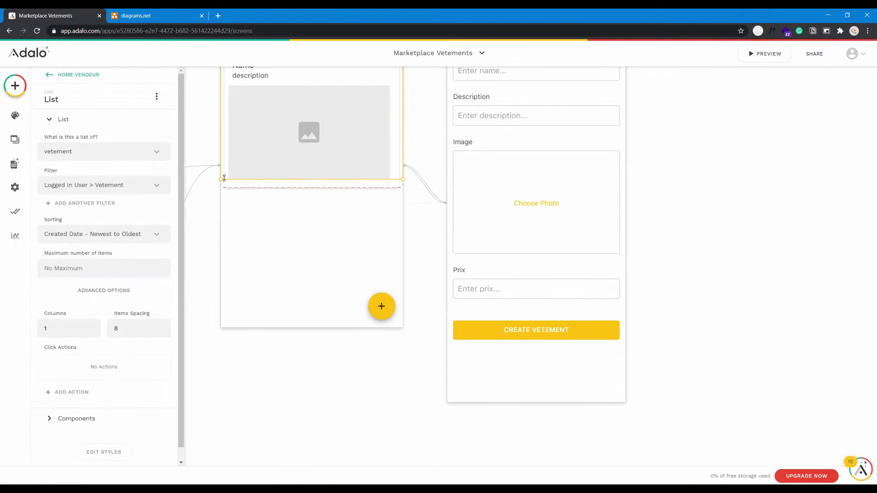
{"action": "scroll", "coordinate": [252, 253], "scroll_direction": "up", "scroll_amount": 3}
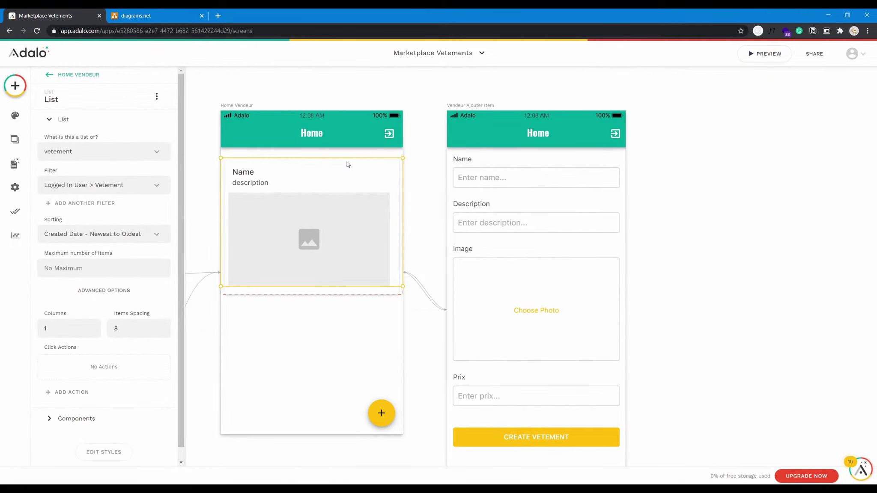
Narrow the list slightly from its right edge, then reselect the whole list.
{"action": "left_click_drag", "start_coordinate": [406, 159], "coordinate": [398, 160]}
{"action": "scroll", "coordinate": [407, 183], "scroll_direction": "down", "scroll_amount": 3}
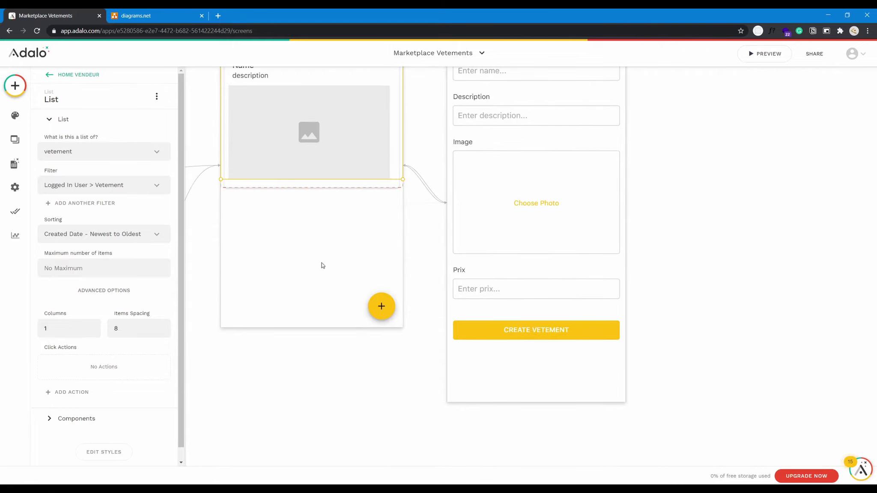
{"action": "scroll", "coordinate": [322, 265], "scroll_direction": "up", "scroll_amount": 5}
{"action": "left_click", "coordinate": [302, 319]}
{"action": "scroll", "coordinate": [301, 320], "scroll_direction": "down", "scroll_amount": 4}
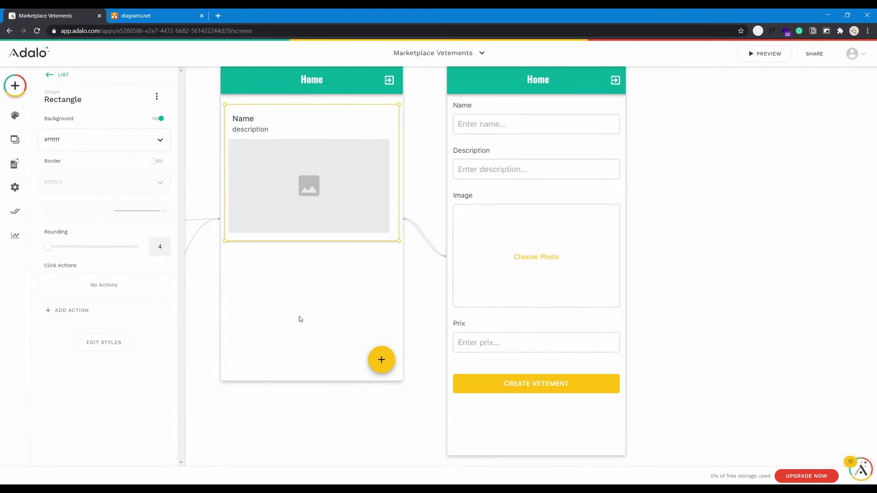
{"action": "left_click", "coordinate": [300, 318]}
{"action": "left_click", "coordinate": [299, 317]}
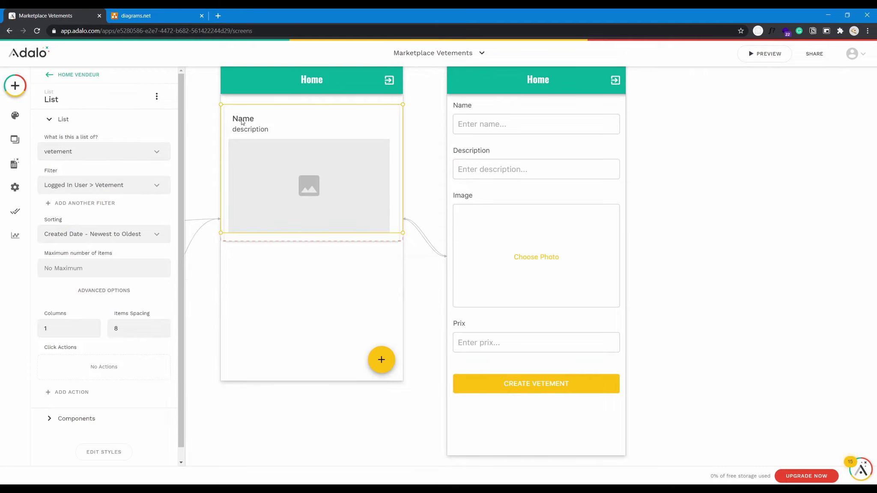
Check that the card's Name label displays the vetement's name.
{"action": "left_click", "coordinate": [58, 75]}
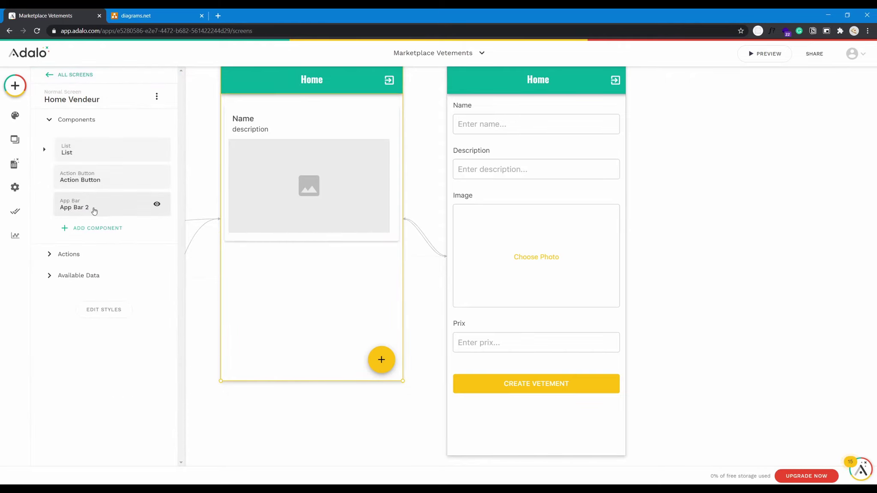
{"action": "left_click", "coordinate": [96, 155]}
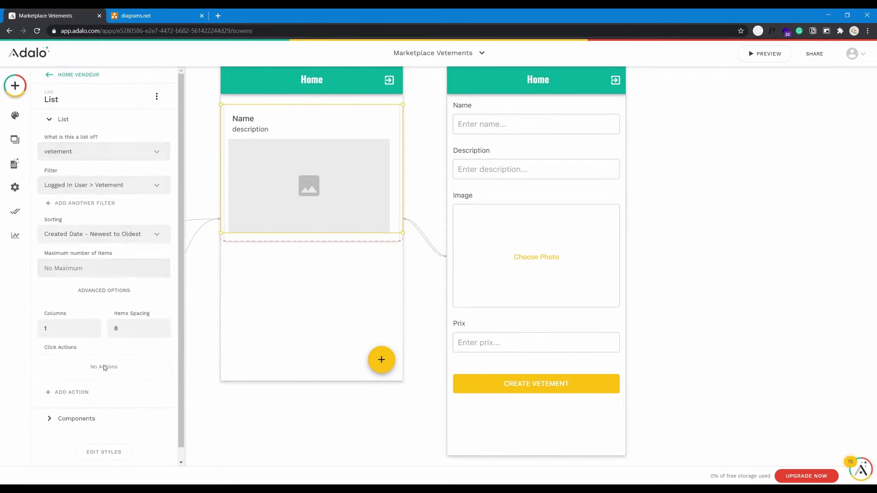
{"action": "scroll", "coordinate": [105, 367], "scroll_direction": "down", "scroll_amount": 1}
{"action": "left_click", "coordinate": [92, 398]}
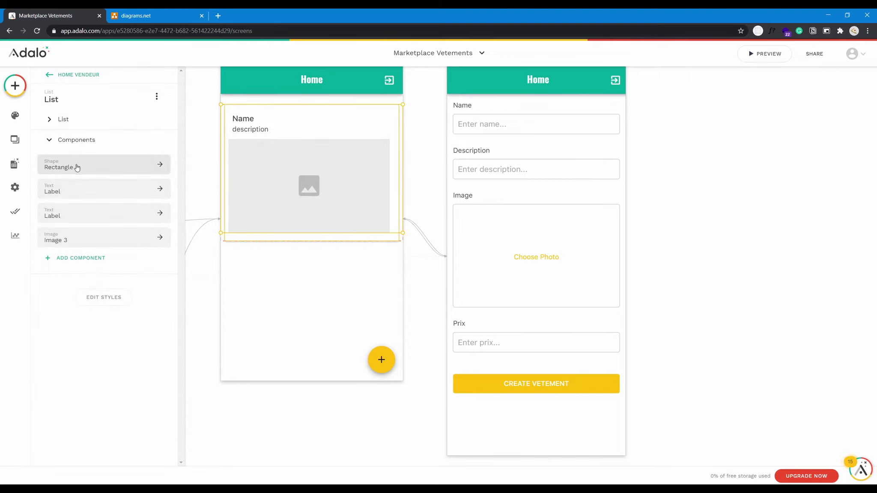
{"action": "left_click", "coordinate": [95, 191]}
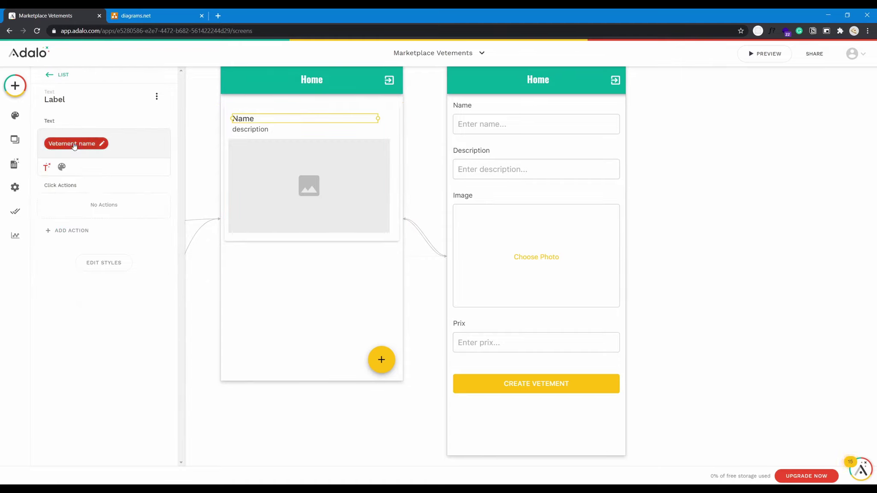
{"action": "left_click", "coordinate": [50, 78]}
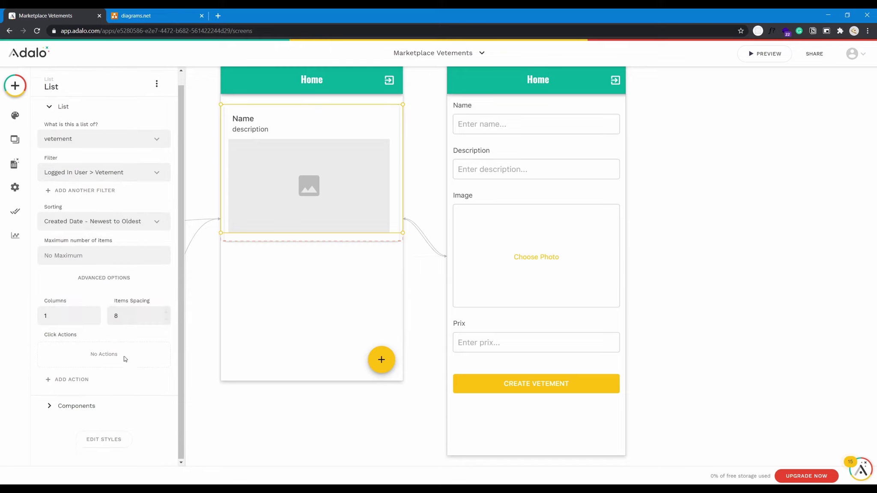
Check the description label shows the vetement's description, then open Image 3's settings.
{"action": "left_click", "coordinate": [102, 396]}
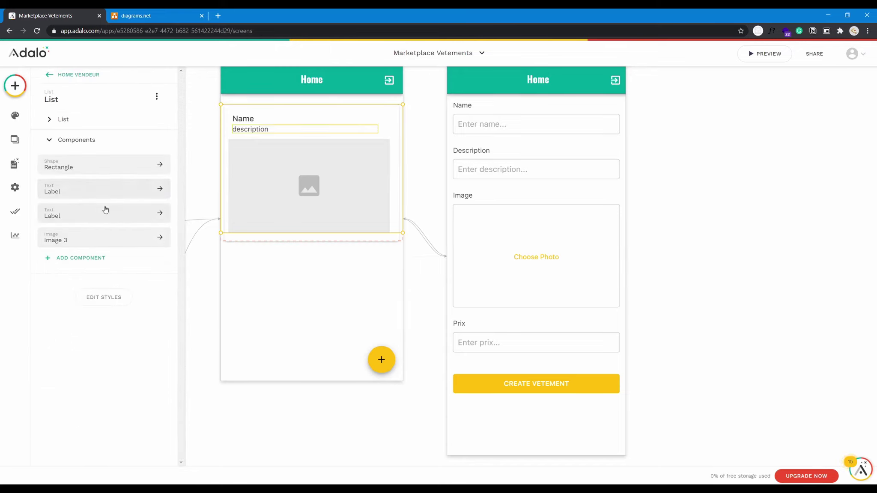
{"action": "left_click", "coordinate": [105, 209]}
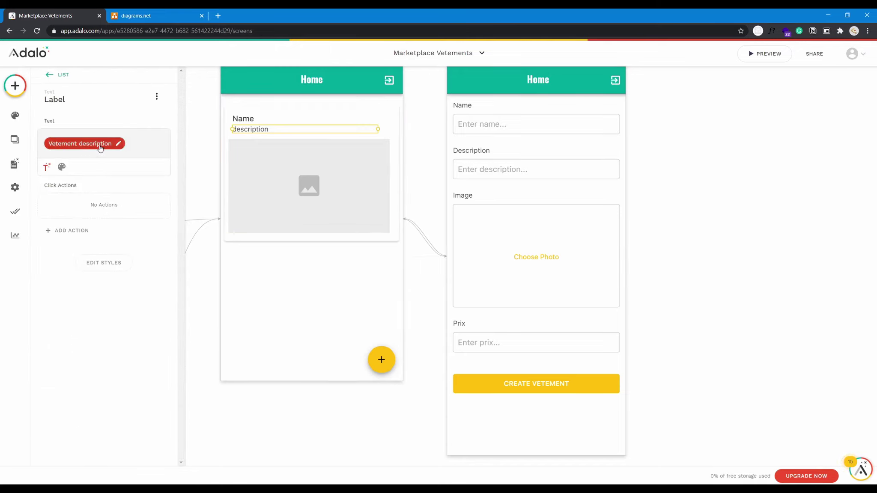
{"action": "left_click", "coordinate": [46, 78]}
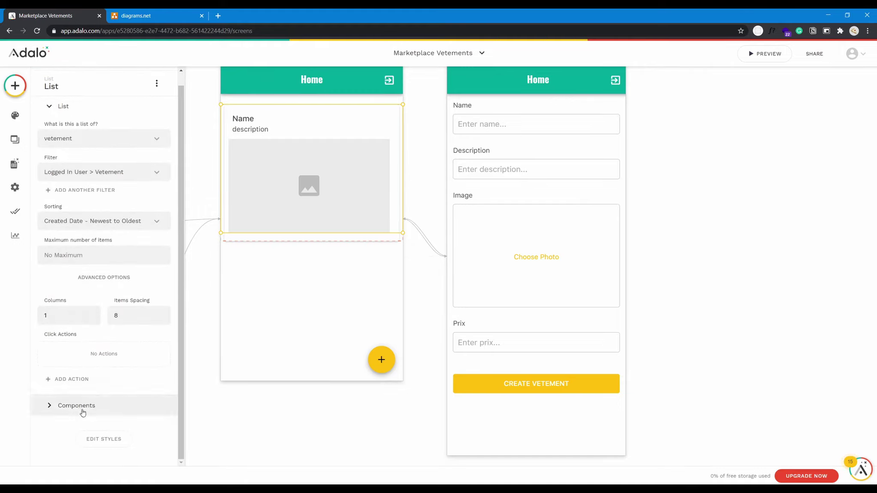
{"action": "left_click", "coordinate": [84, 406]}
{"action": "left_click", "coordinate": [98, 239]}
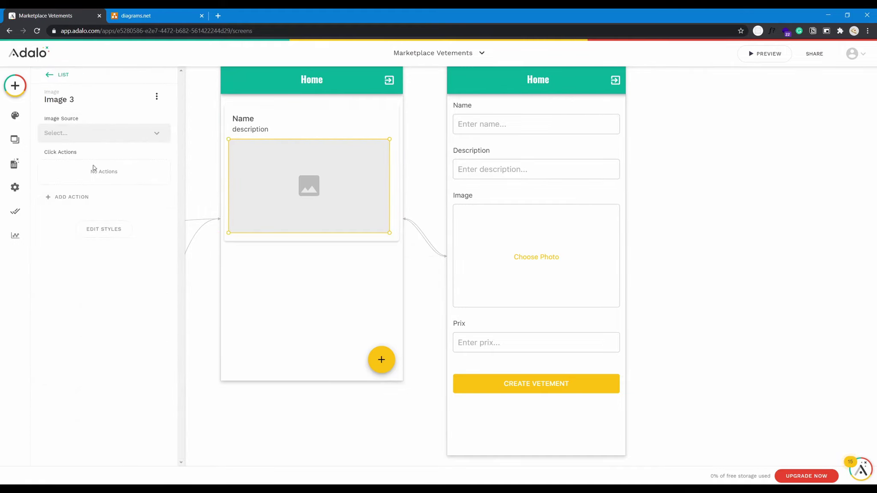
Set the card image source to Database > Current Vetement > images.
{"action": "left_click", "coordinate": [90, 134]}
{"action": "mouse_move", "coordinate": [95, 177]}
{"action": "mouse_move", "coordinate": [203, 174]}
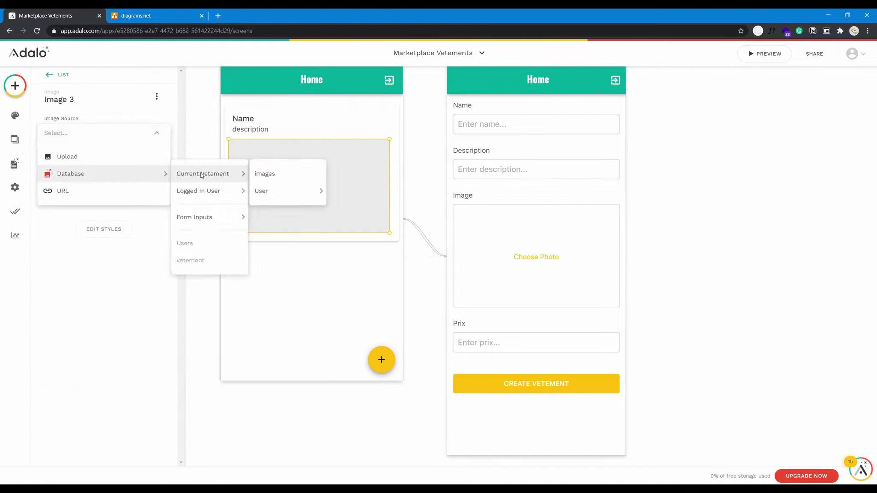
{"action": "left_click", "coordinate": [259, 174]}
{"action": "mouse_move", "coordinate": [291, 205]}
{"action": "left_mouse_down"}
{"action": "mouse_move", "coordinate": [296, 218]}
{"action": "mouse_move", "coordinate": [286, 203]}
{"action": "mouse_move", "coordinate": [293, 205]}
{"action": "left_mouse_up"}
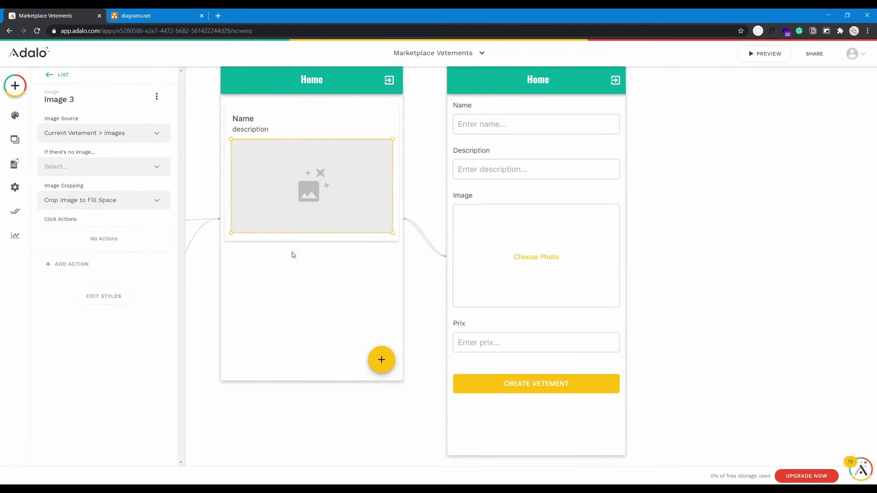
{"action": "left_click", "coordinate": [296, 323]}
Return to the Home Vendeur screen's components and pan the canvas over to the Home screen.
{"action": "left_click", "coordinate": [343, 117]}
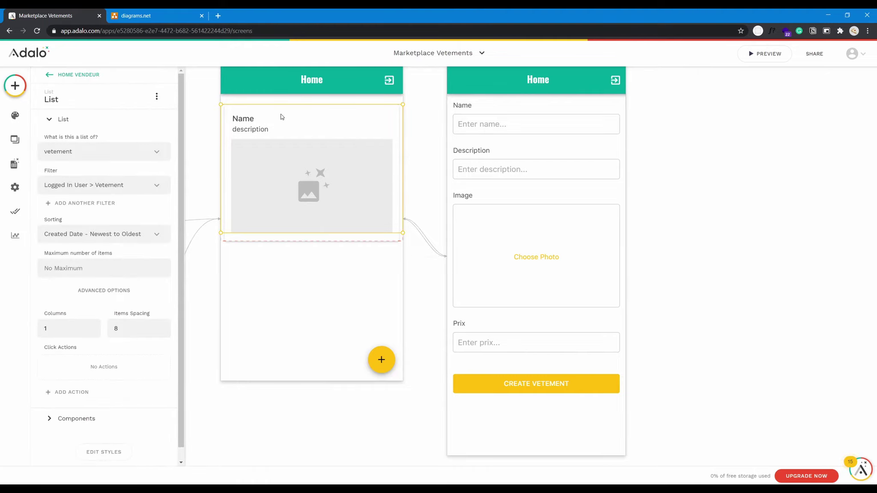
{"action": "left_click", "coordinate": [51, 79]}
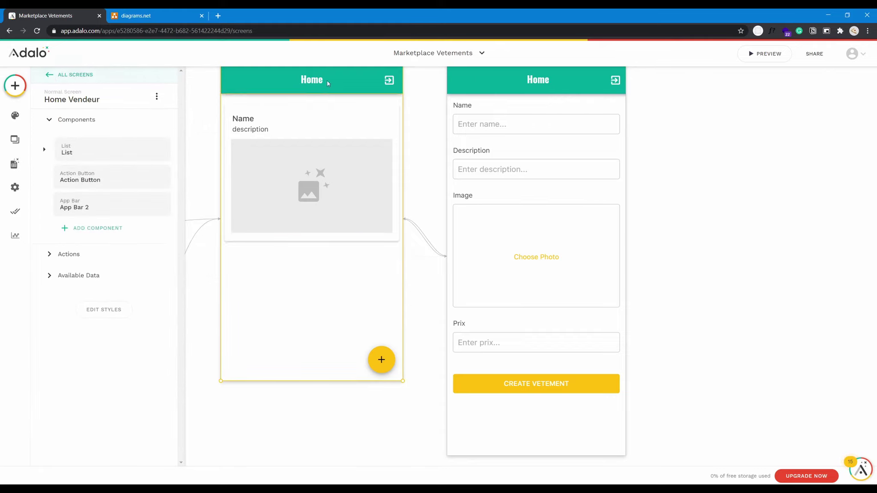
{"action": "scroll", "coordinate": [615, 219], "scroll_direction": "up", "scroll_amount": 3}
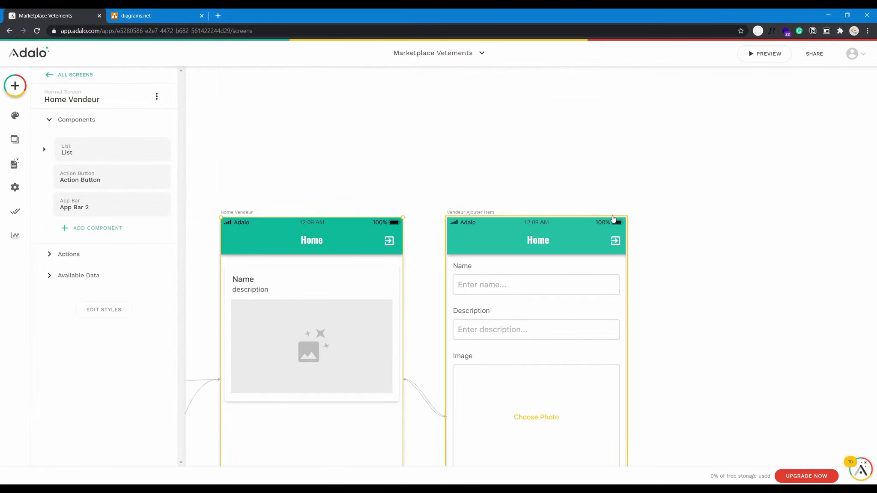
{"action": "scroll", "coordinate": [591, 232], "scroll_direction": "down", "scroll_amount": 4}
{"action": "left_click_drag", "start_coordinate": [304, 383], "coordinate": [543, 384]}
In the app preview, replace the Signup e-mail with a new vendor address and enter a password.
{"action": "left_click", "coordinate": [765, 54]}
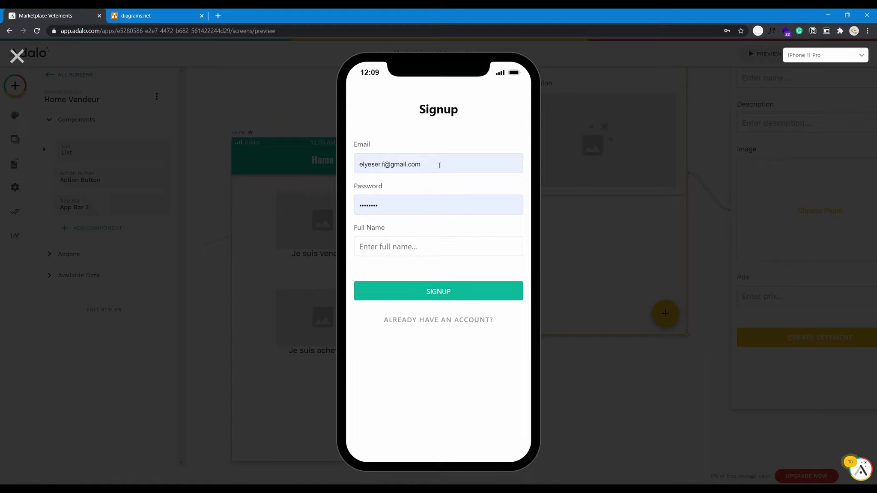
{"action": "left_click_drag", "start_coordinate": [439, 165], "coordinate": [337, 172]}
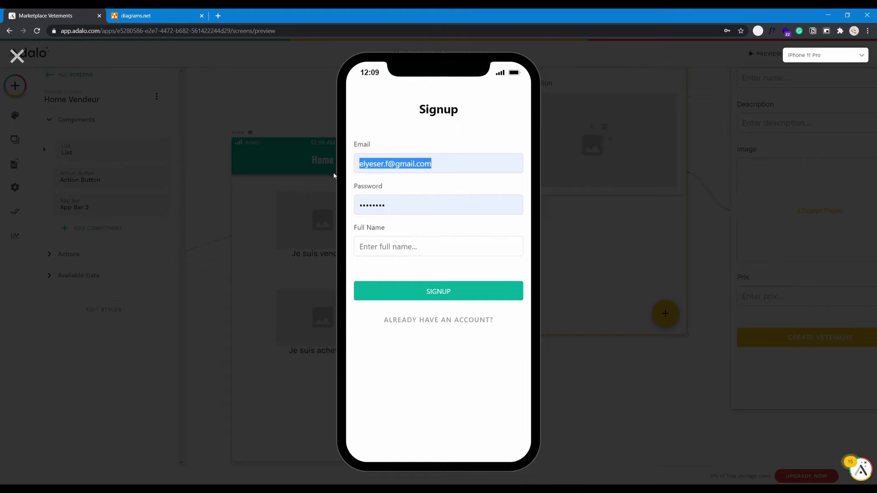
{"action": "key", "text": "BackSpace"}
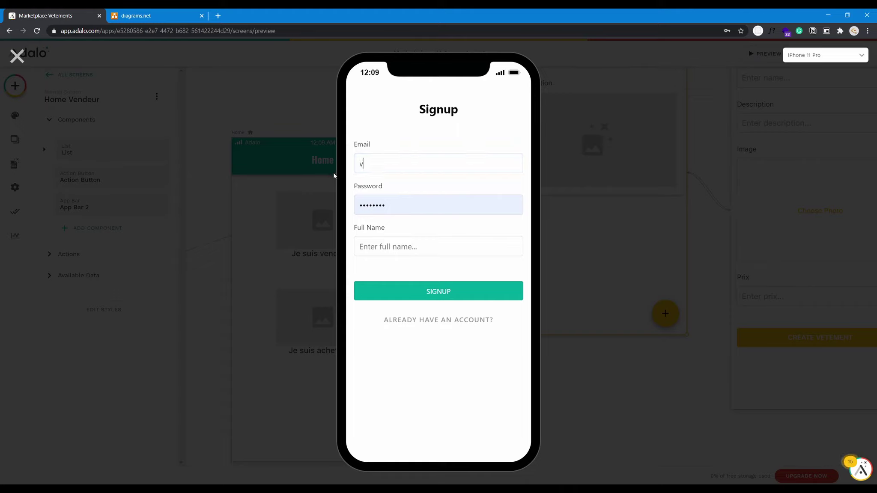
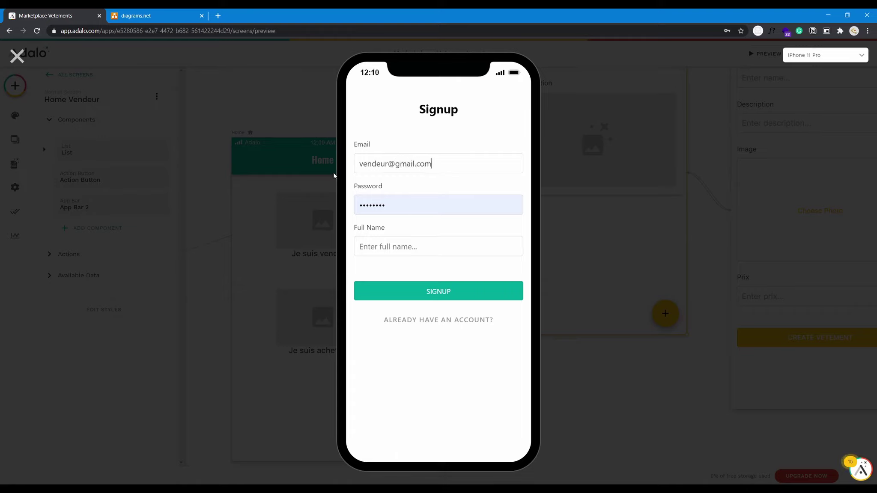
{"action": "key", "text": "Tab"}
{"action": "type", "text": "•••••••••••••"}
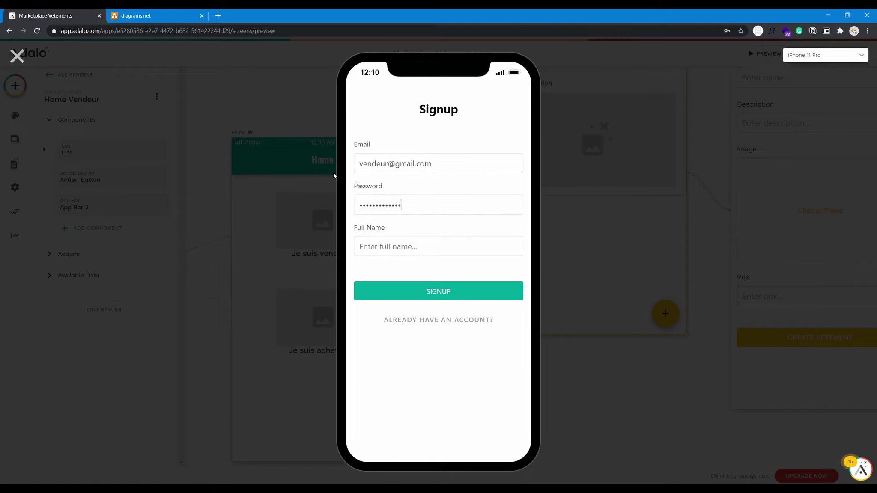
Fill in the vendor's full name and submit the signup form.
{"action": "left_click", "coordinate": [370, 254]}
{"action": "type", "text": "Vendreur Professionnel"}
{"action": "left_click", "coordinate": [409, 299]}
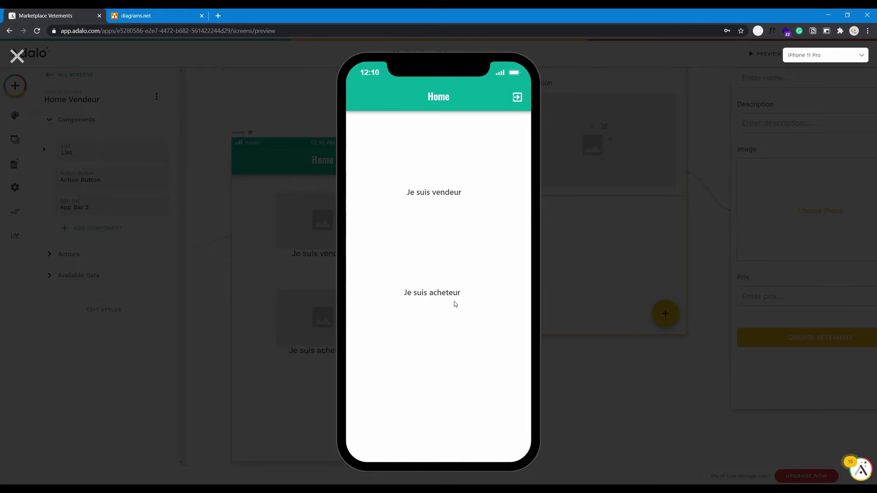